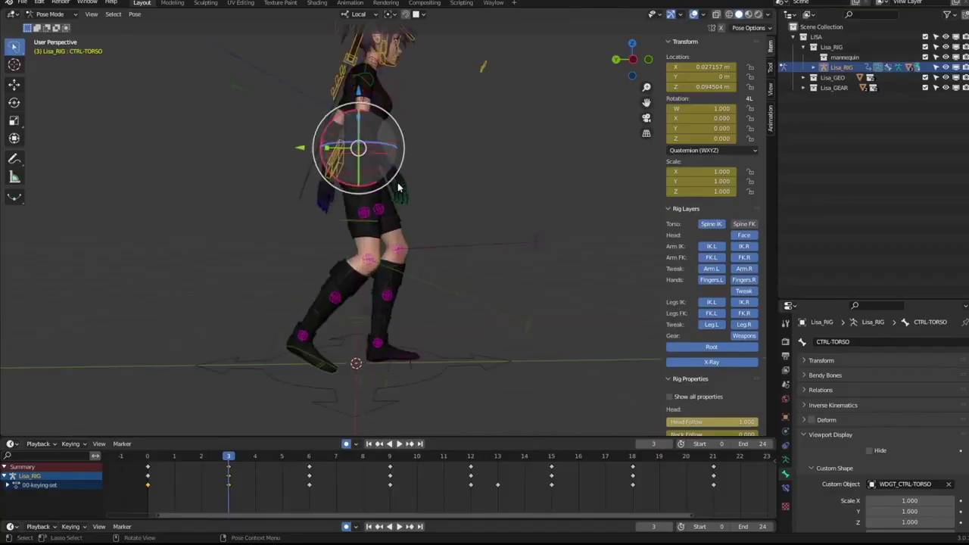
- Switch between the Rotate and Move tools for the selected torso control
left_click(14, 102)
left_click(13, 84)
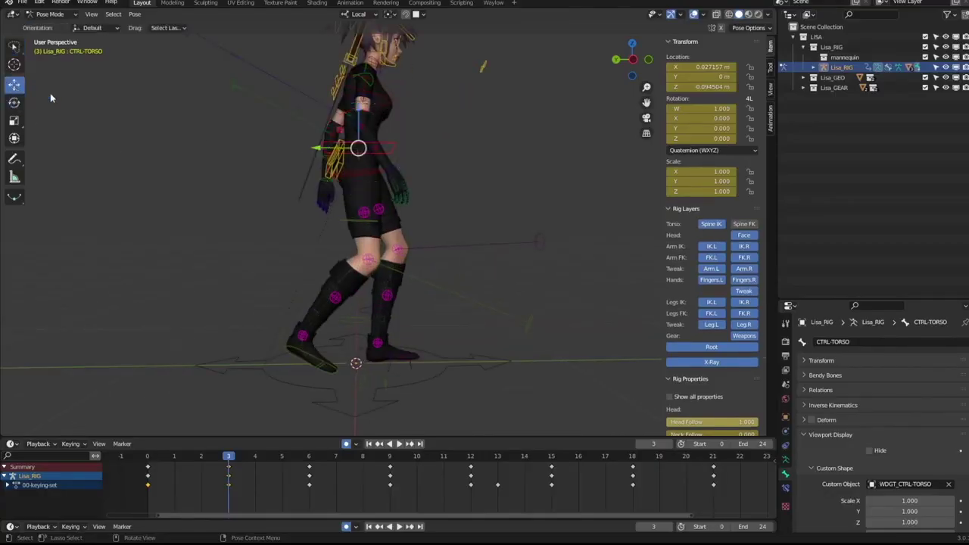
left_click(13, 103)
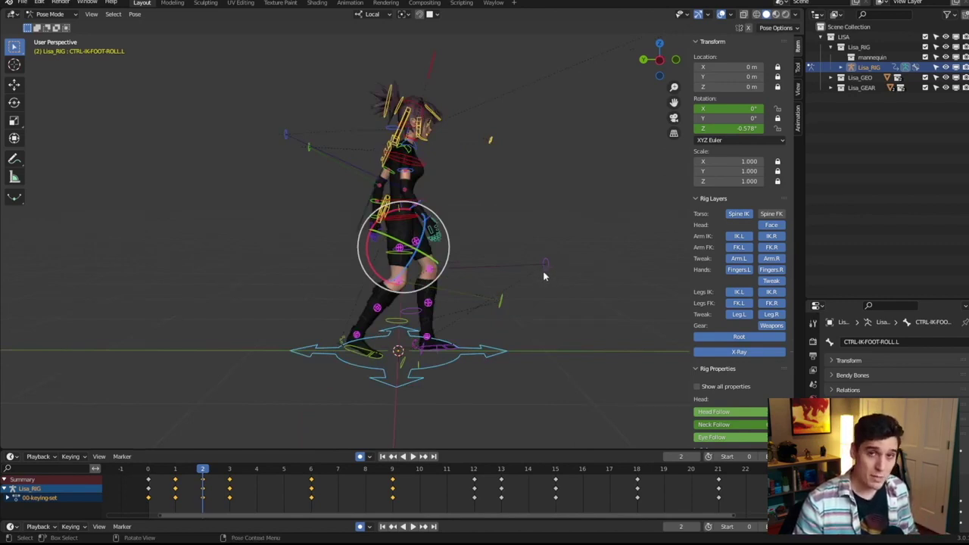
- Jump back and forth between the walk cycle's keyframes around frames 3 to 12 to compare the key poses
middle_click_drag(544, 272, 531, 273)
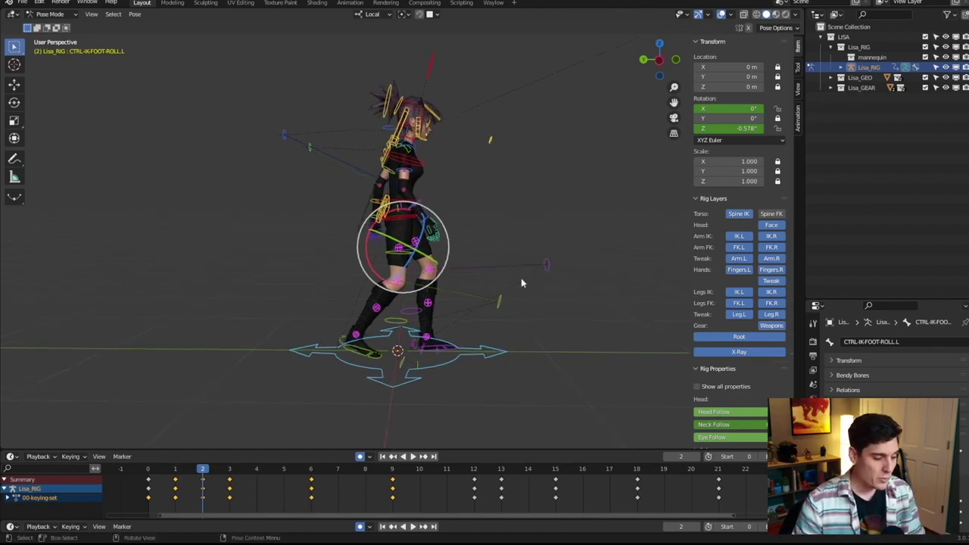
key("Right")
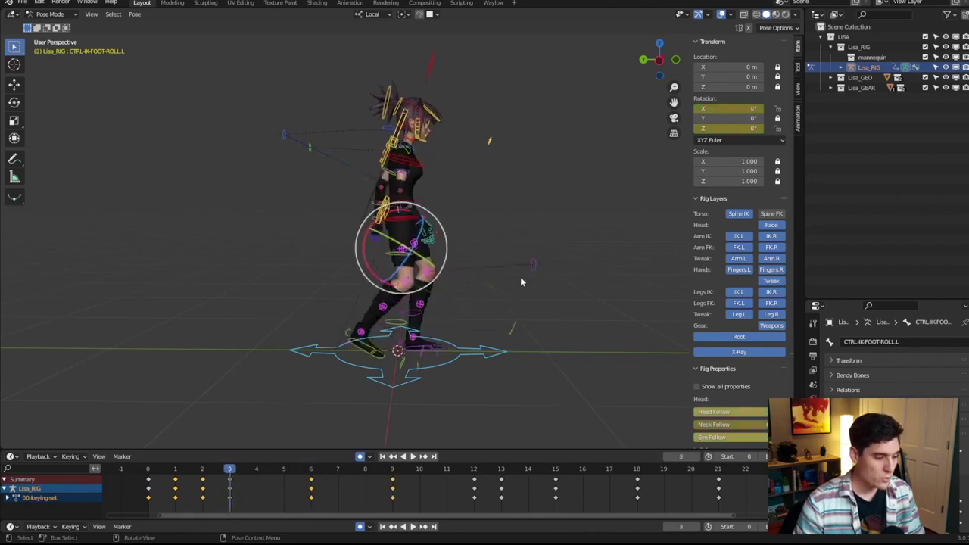
key("Up")
key("Up")
key("Up")
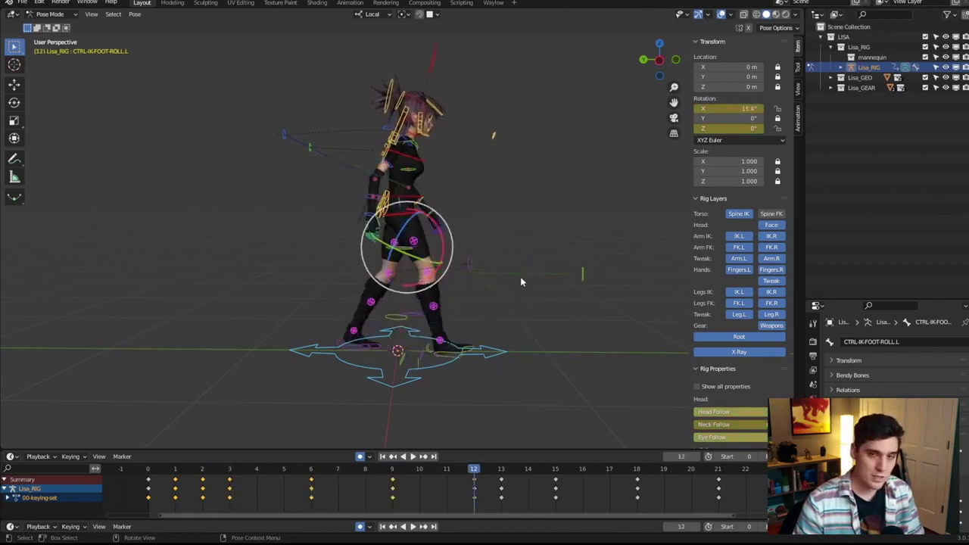
key("Down")
key("Down")
key("Down")
key("Up")
key("Up")
key("Left")
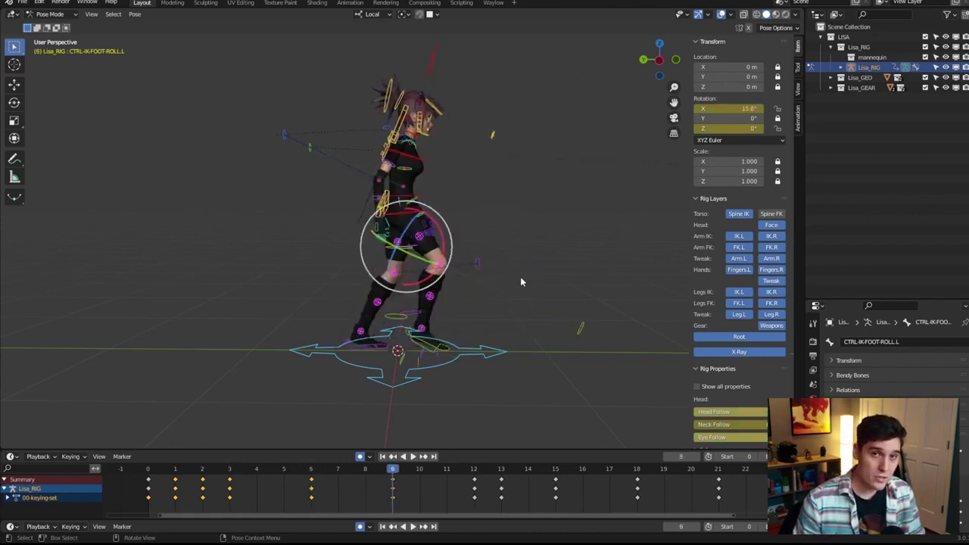
key("Down")
key("Down")
key("Down")
key("Up")
key("Up")
key("Up")
key("Up")
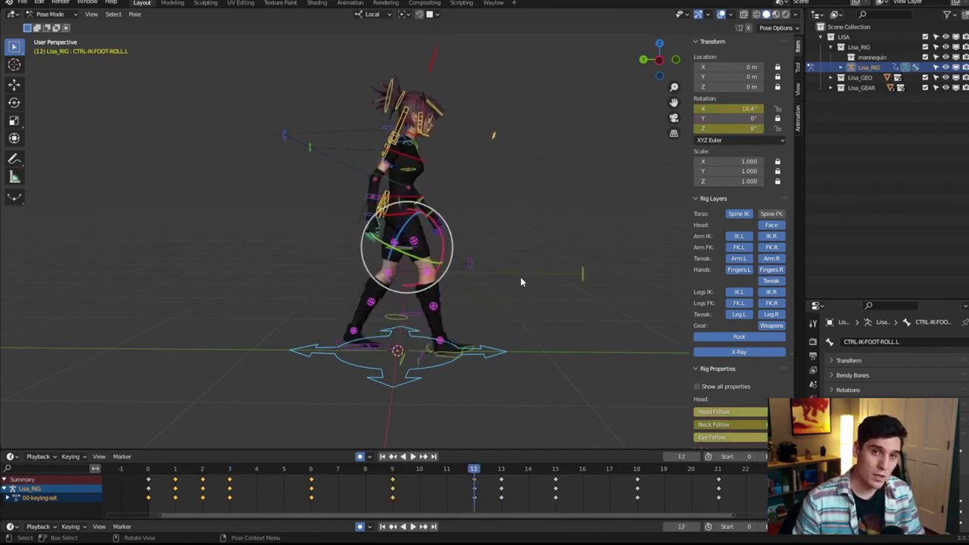
key("Up")
key("Down")
key("Down")
key("Down")
key("Down")
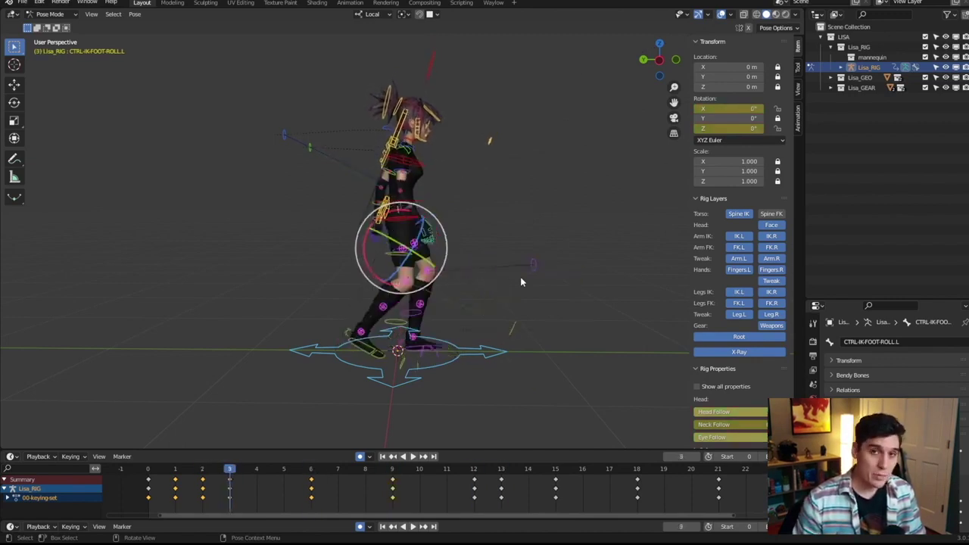
- Step frame by frame through the walk cycle between frames 2 and 12 to examine the in-between poses, ending on frame 4
key("Right")
key("Left")
key("Left")
key("Right")
key("Right")
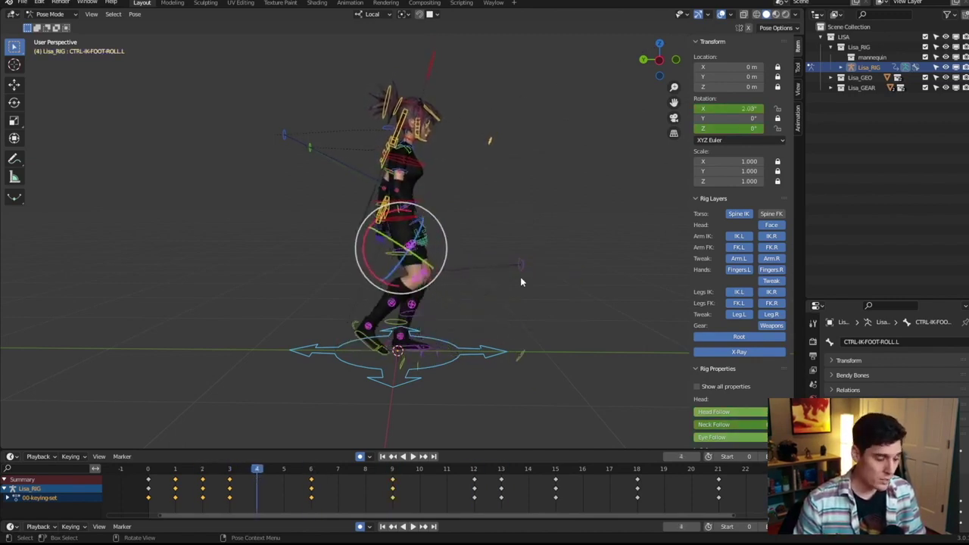
key("Right")
key("Left")
key("Left")
key("Right")
key("Right")
key("Right")
key("Right")
key("Right")
key("Right")
key("Right")
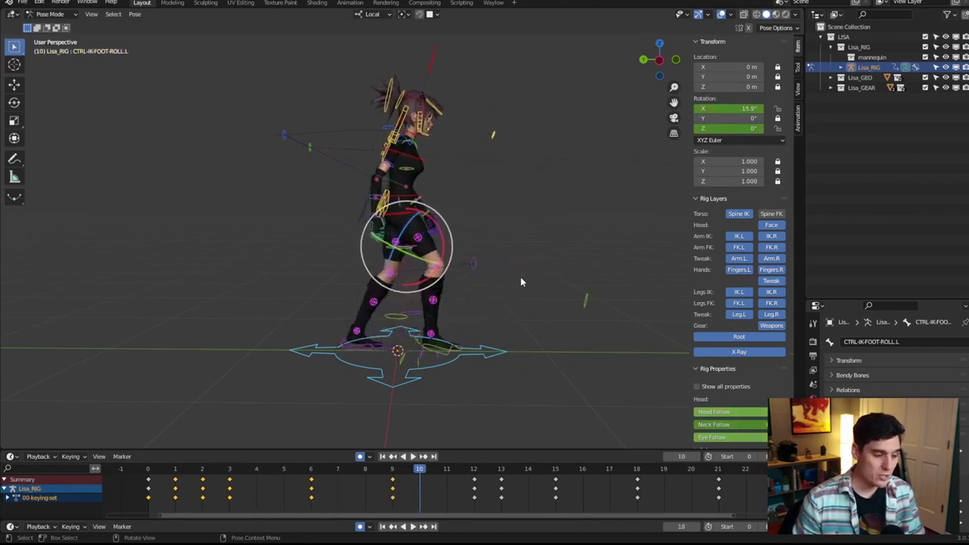
key("Left")
key("Left")
key("Left")
key("Left")
key("Left")
key("Left")
key("Right")
key("Right")
key("Right")
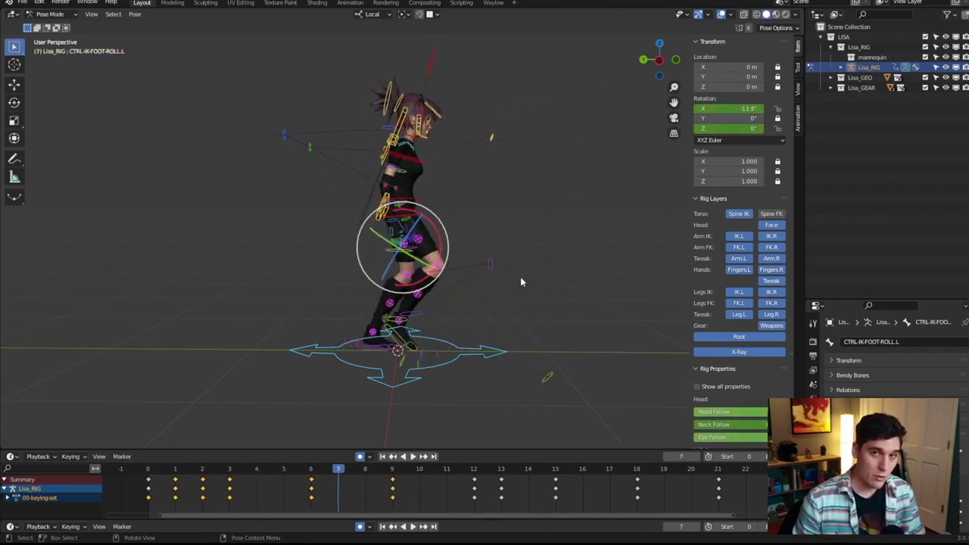
key("Right")
key("Right")
key("Right")
key("Right")
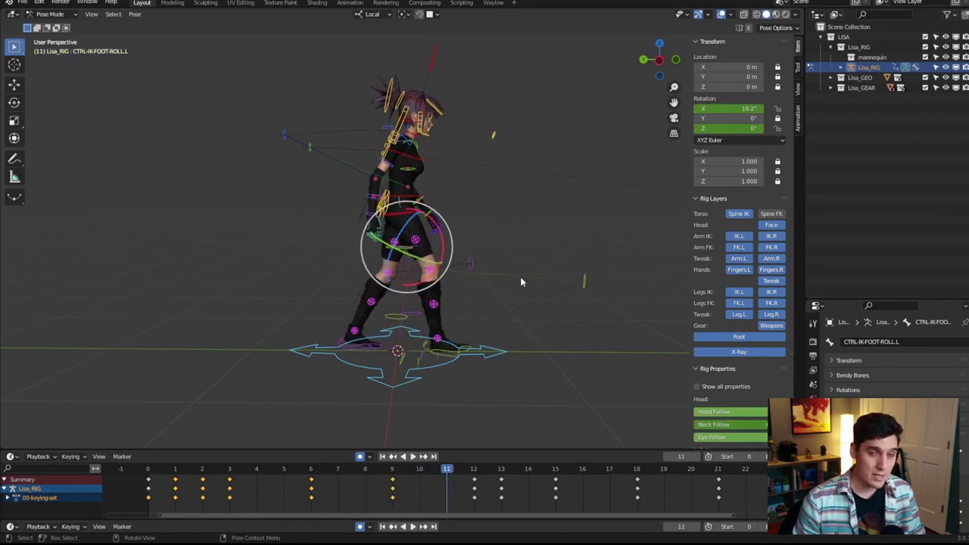
key("Right")
key("Left")
key("Left")
key("Left")
key("Left")
key("Left")
key("Left")
key("Left")
key("Left")
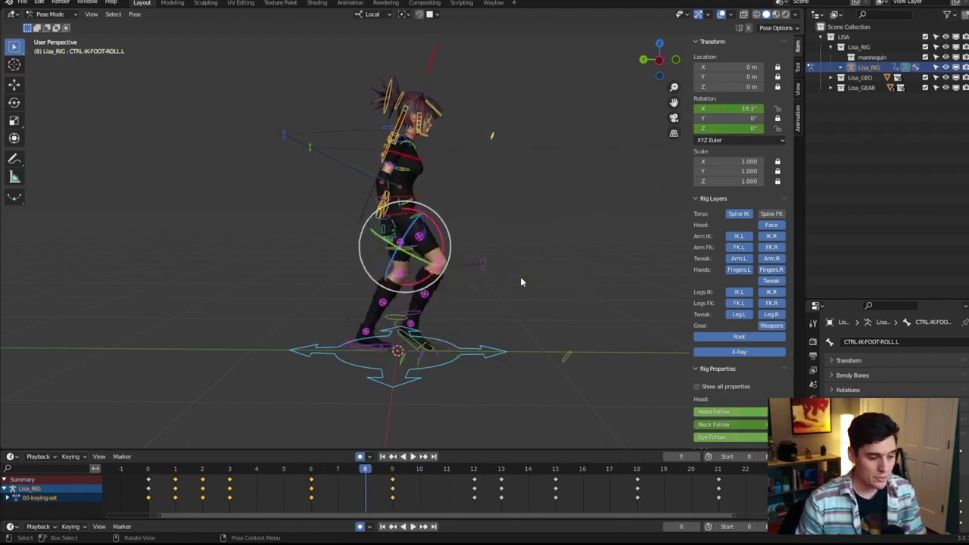
key("Left")
key("Left")
key("Right")
key("Right")
key("Right")
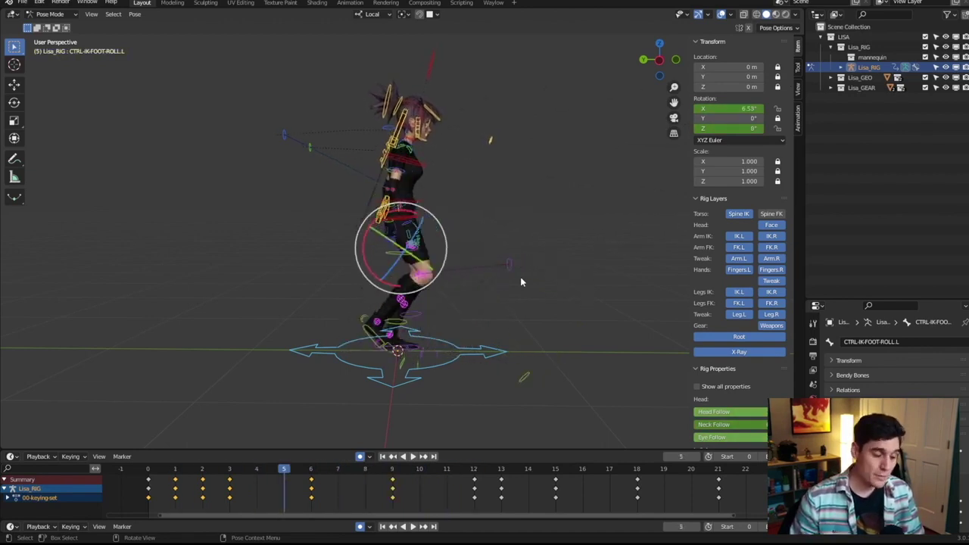
key("Left")
key("Left")
key("Right")
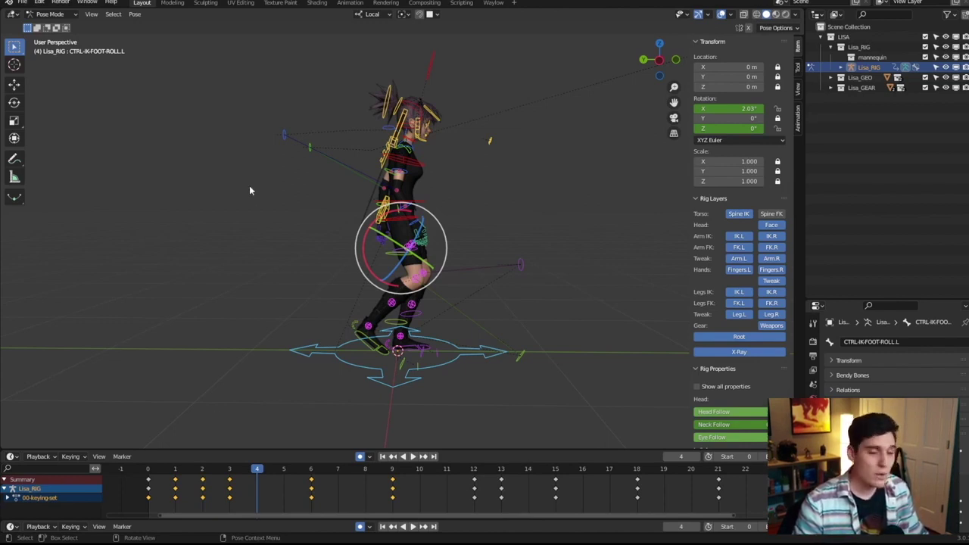
- In the keymap preferences, find the Up Arrow bindings and reassign the Frames Jump to Keyframe shortcut to the 2 key
left_click(40, 4)
left_click(83, 145)
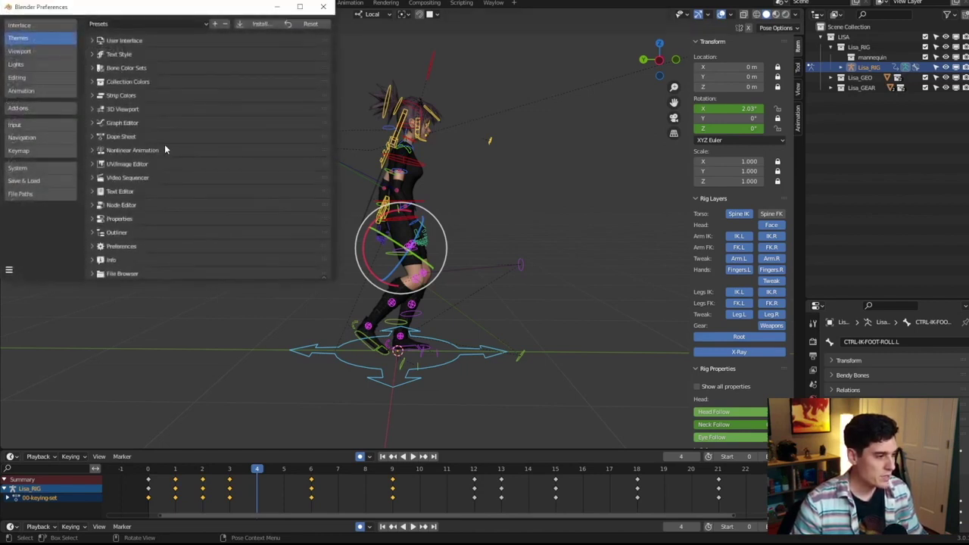
left_click(47, 151)
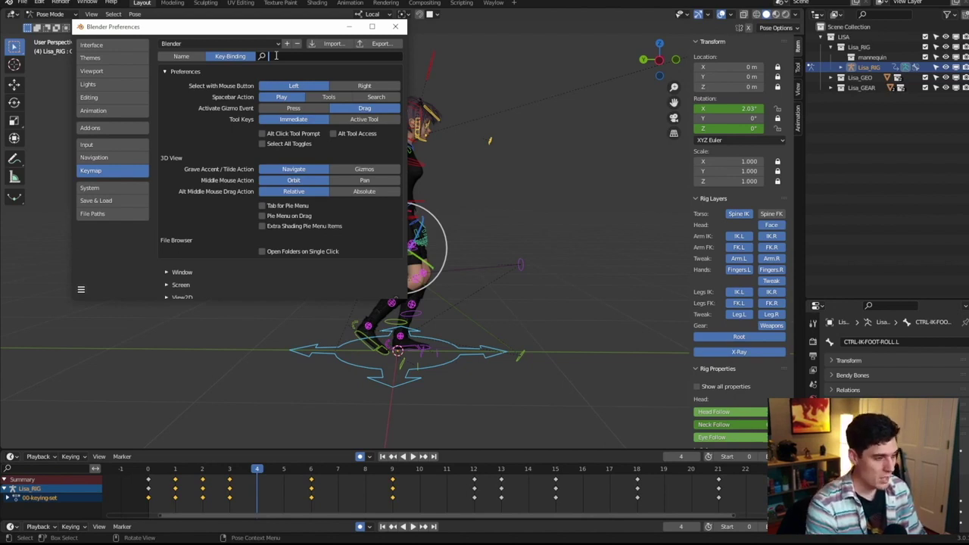
type("Up arrow")
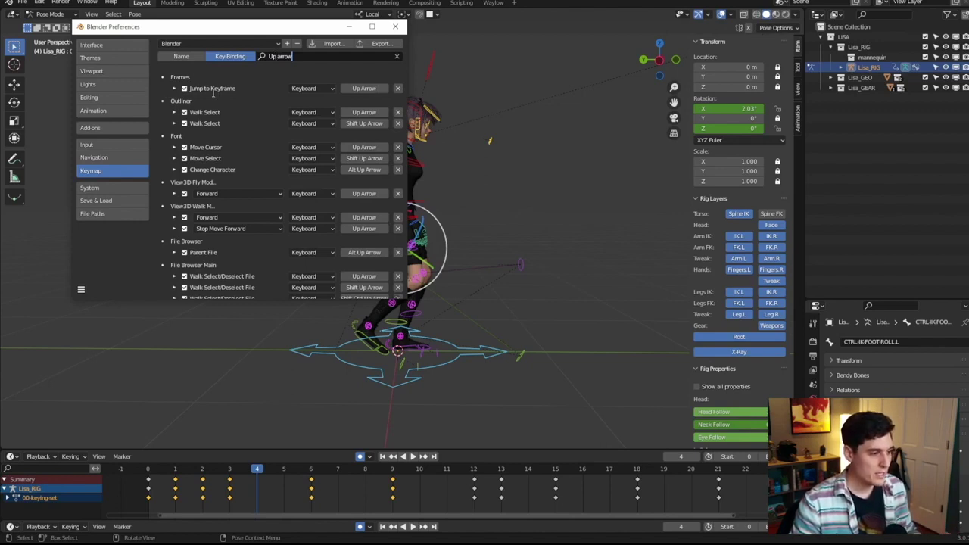
left_click(365, 88)
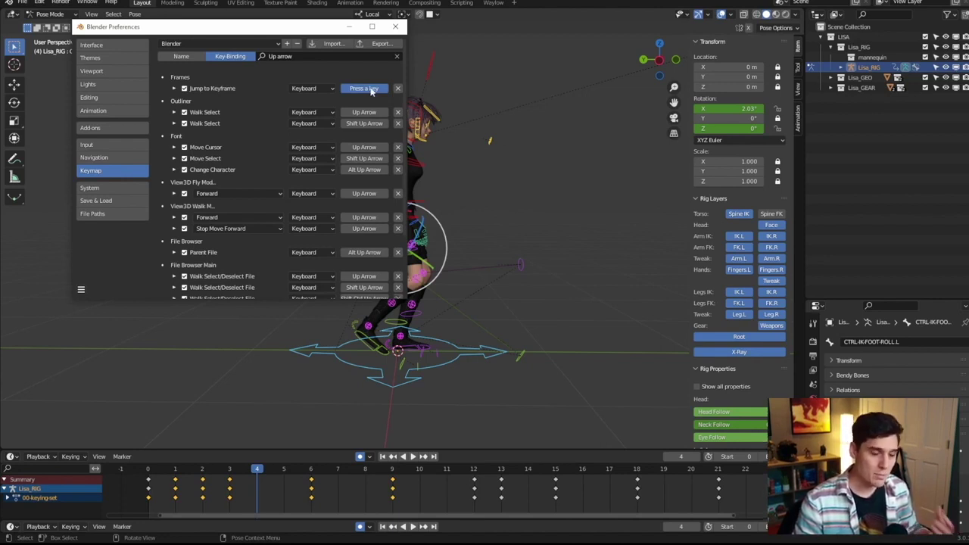
key("period")
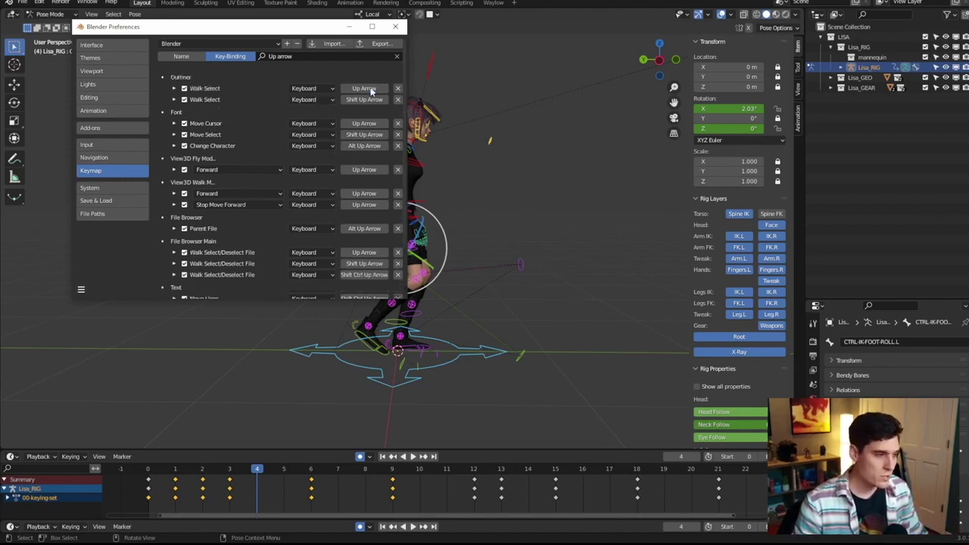
- Find the down arrow bindings in the keymap, reassign the Frames Jump to Keyframe shortcut to the 1 key, and close the preferences
left_click(321, 59)
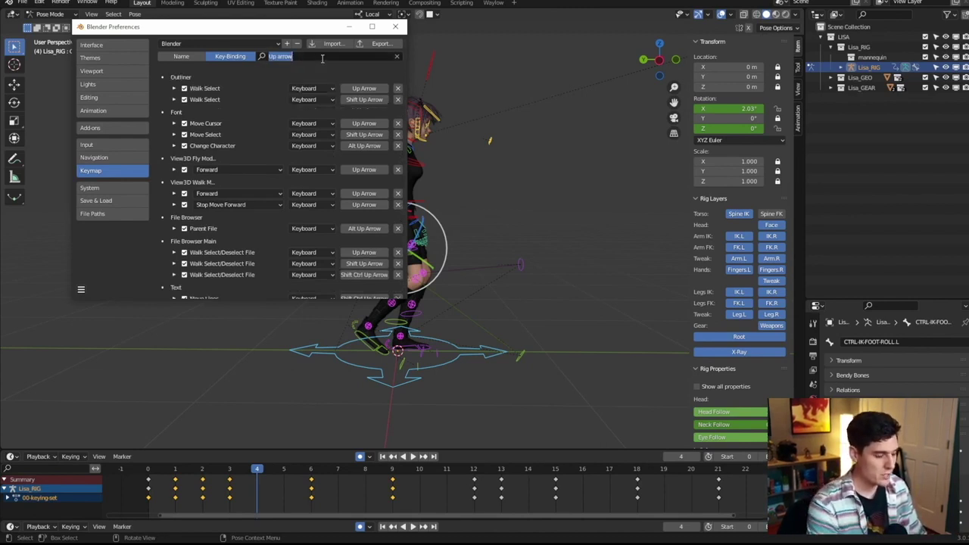
type("down arrow")
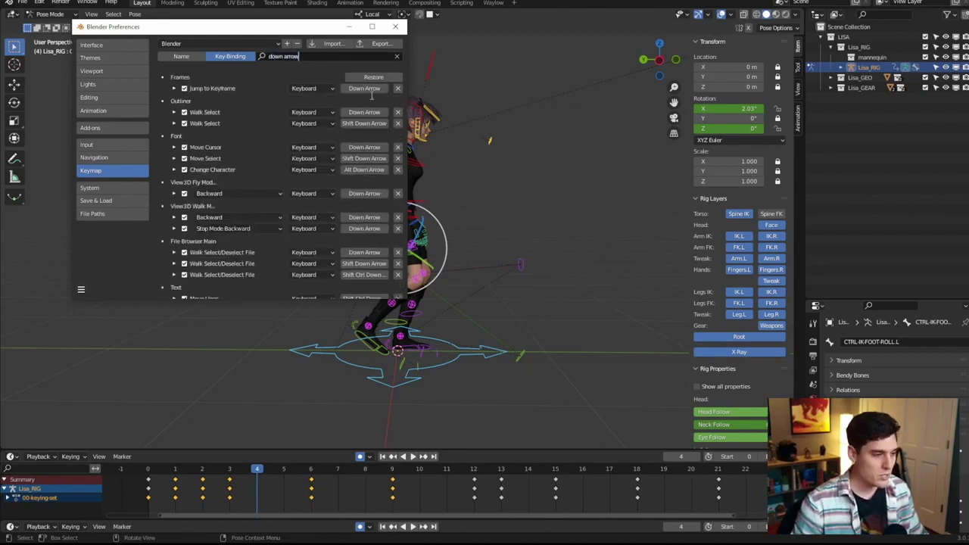
key("Return")
scroll(369, 91, "down", 1)
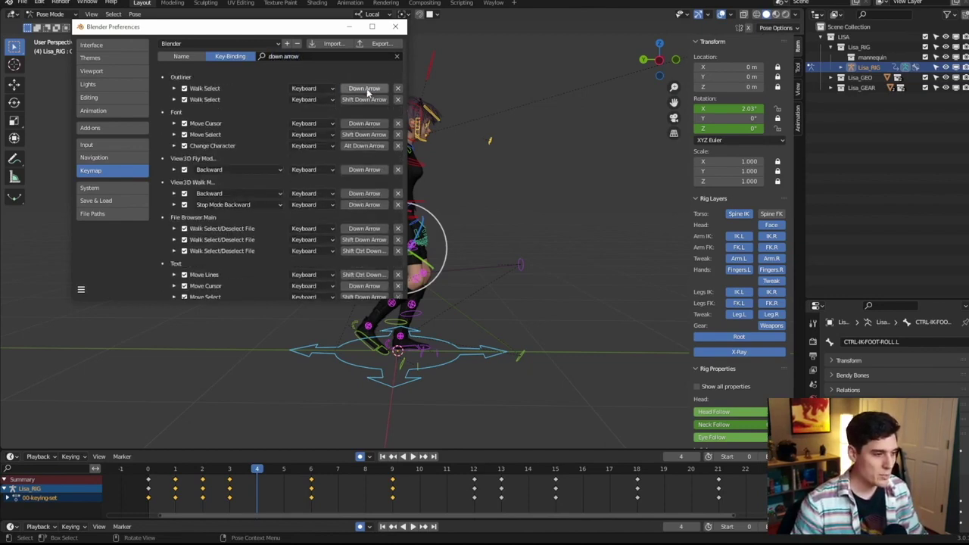
left_click_drag(312, 27, 450, 31)
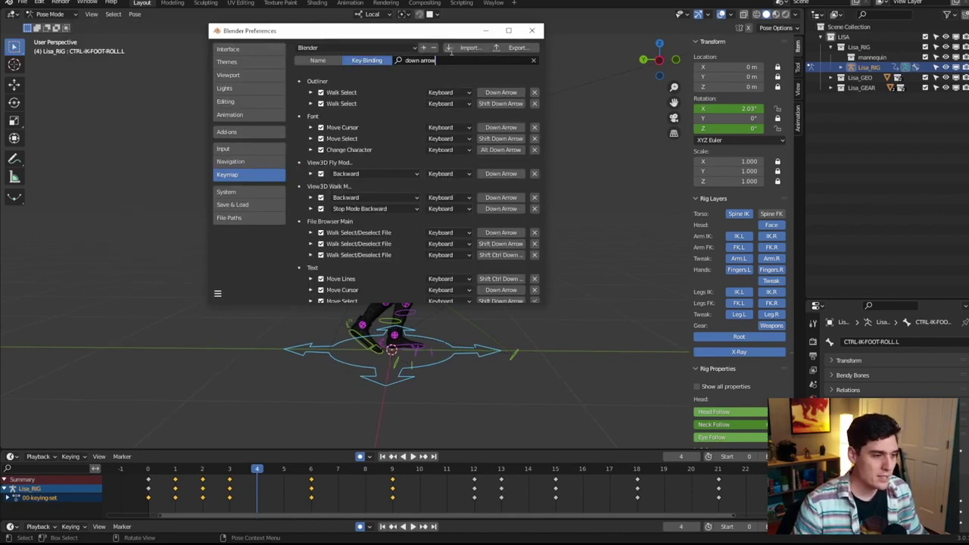
left_click(532, 30)
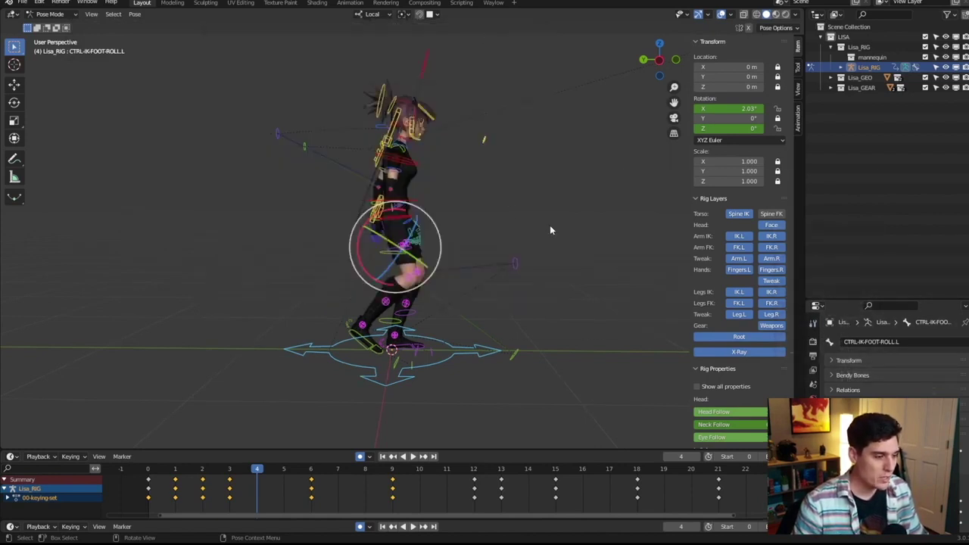
- Try the new 1 and 2 shortcuts over the posed character to jump between keyframes
key("2")
key("1")
key("2")
key("1")
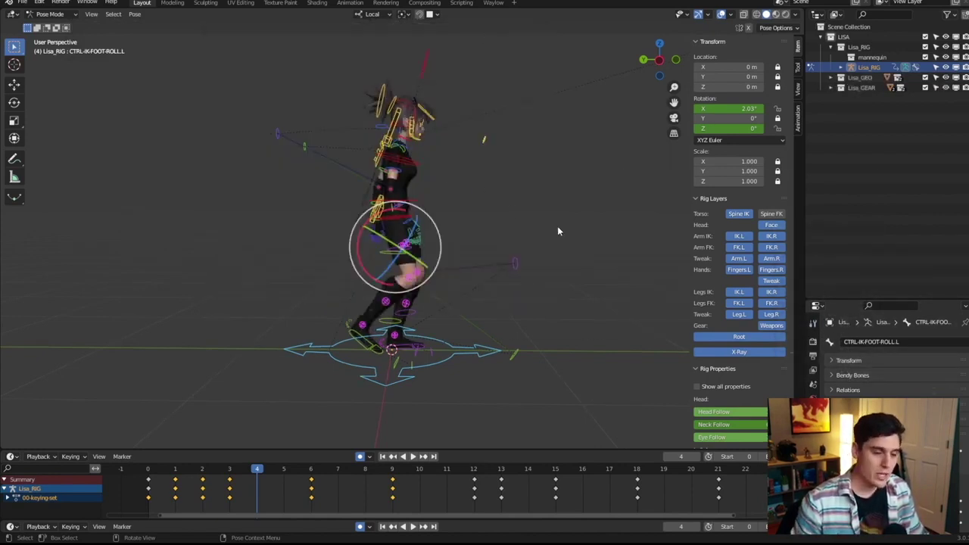
key("2")
key("1")
key("2")
key("1")
key("h")
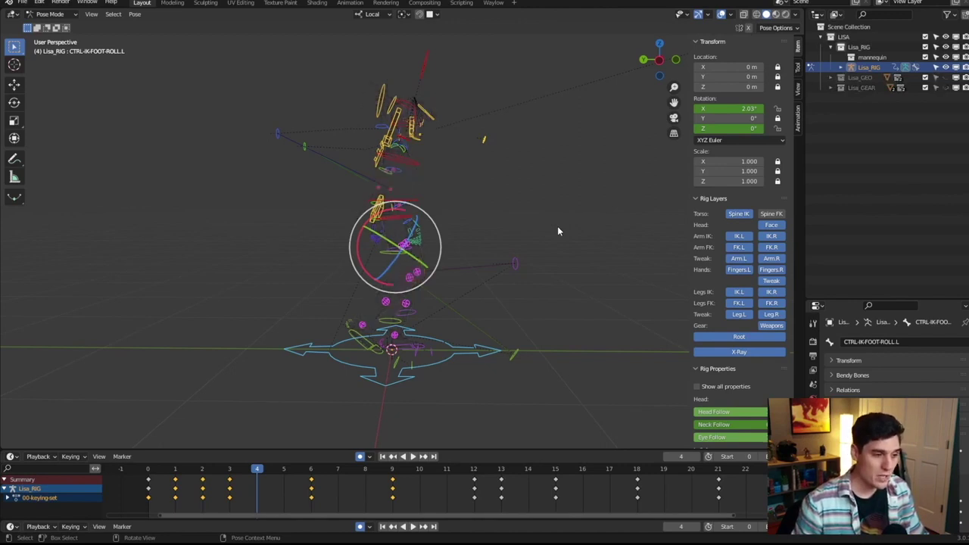
key("alt+h")
key("h")
key("alt+h")
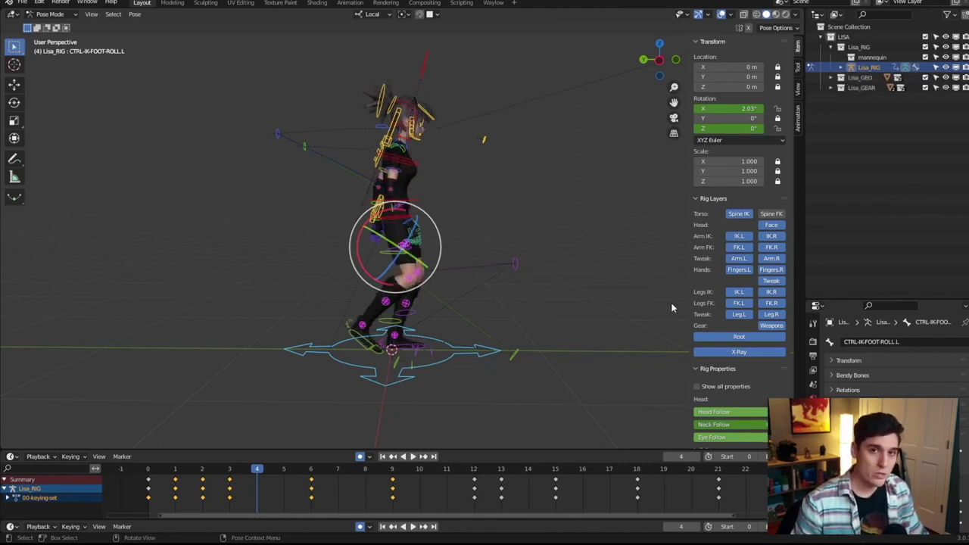
key("h")
key("alt+h")
key("h")
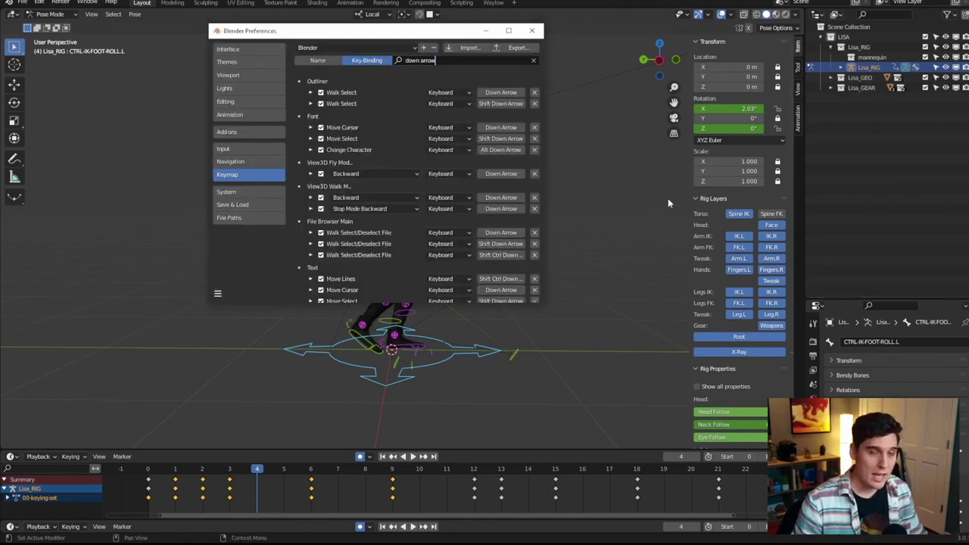
- Search the keymap for bindings on 2, disable the Grease Pencil Select Mode Toggle and Pose Hide Collection entries, and close the preferences
left_click(499, 61)
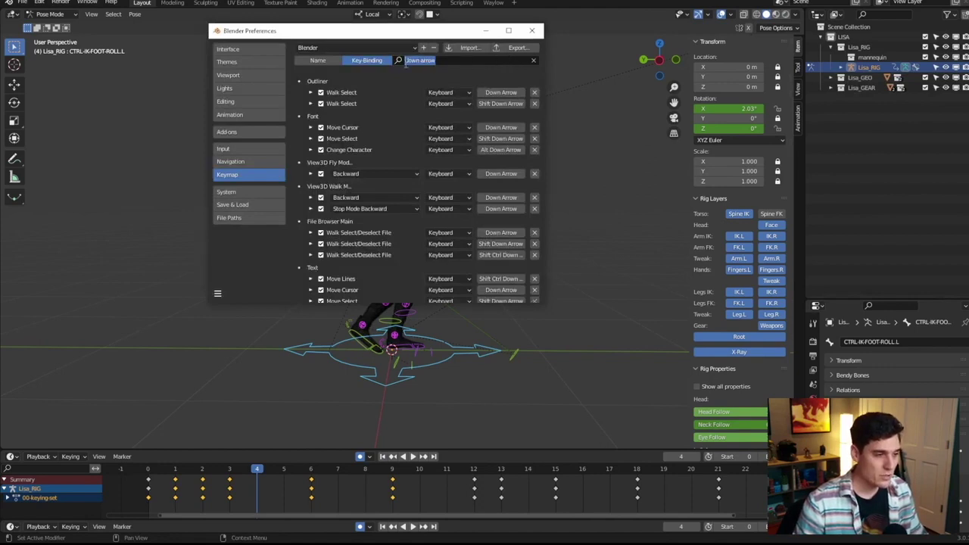
key("BackSpace")
type("2")
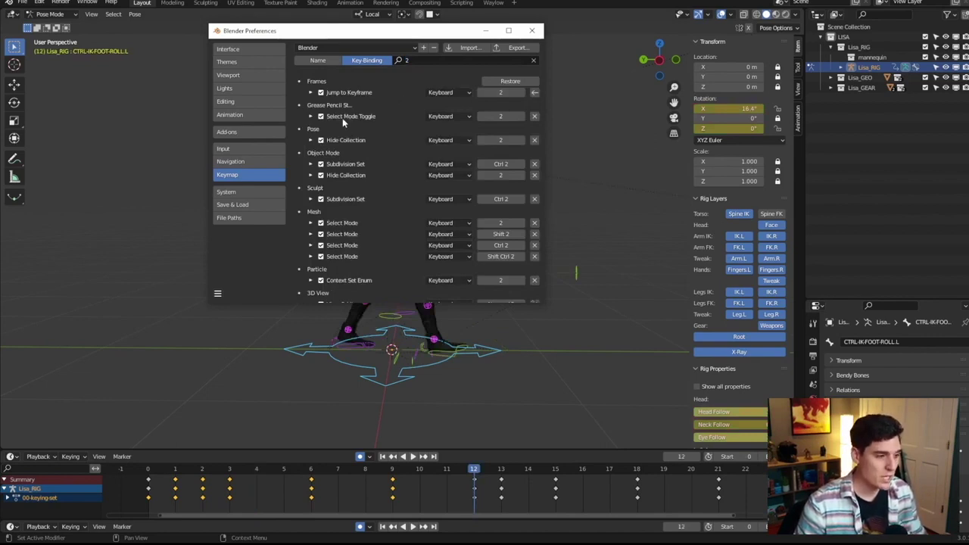
left_click(321, 116)
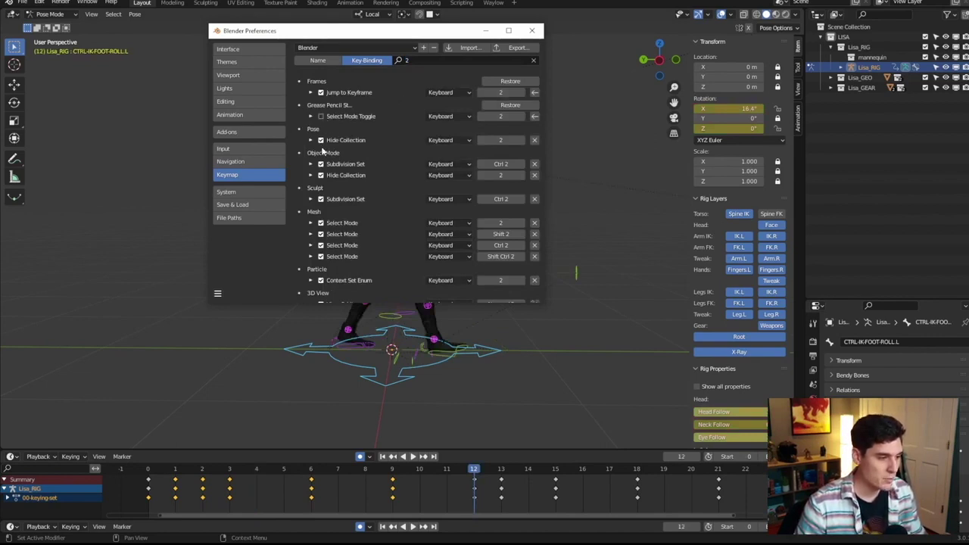
left_click(320, 140)
left_click(532, 31)
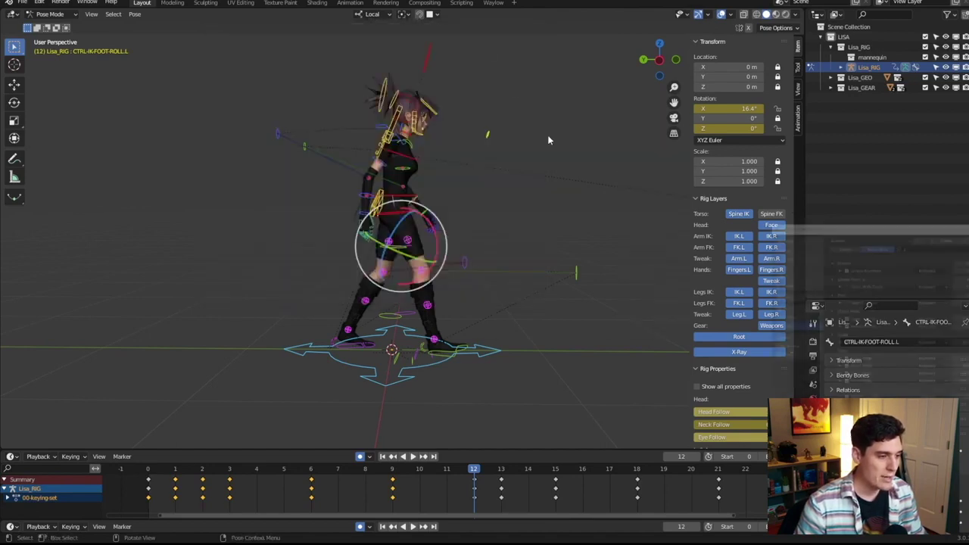
- Test the shortcut by jumping forward through the keyframes from frame 12 to the last one at frame 24
key("Up")
key("Up")
key("Up")
key("Up")
key("Up")
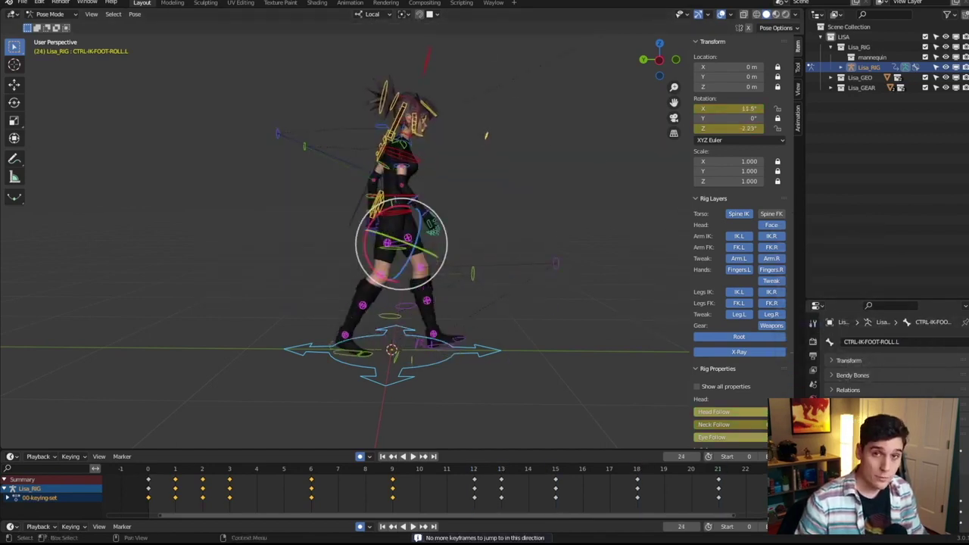
- Search the keymap for bindings on 1, disable the Grease Pencil Select Mode Toggle and Pose Hide Collection entries, and put the preferences away
key("ctrl+comma")
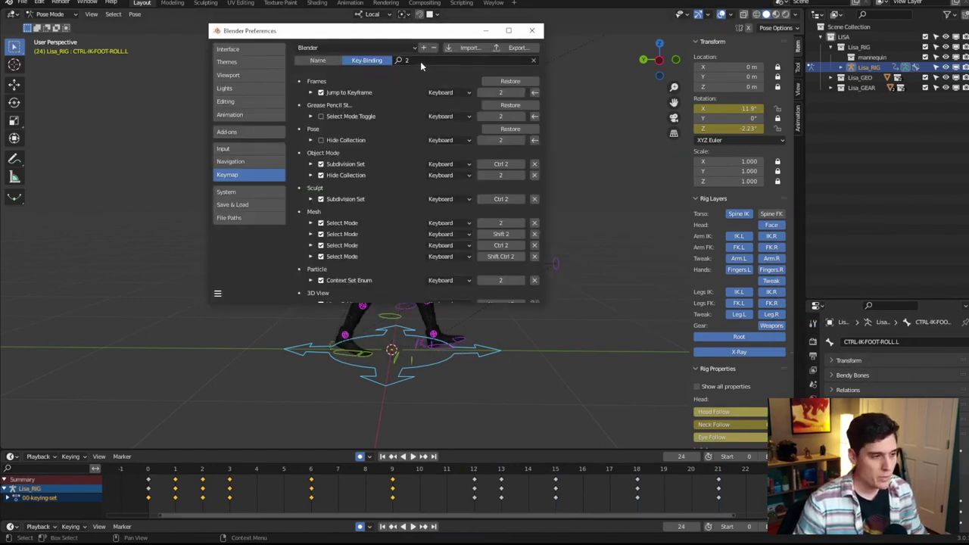
left_click(420, 61)
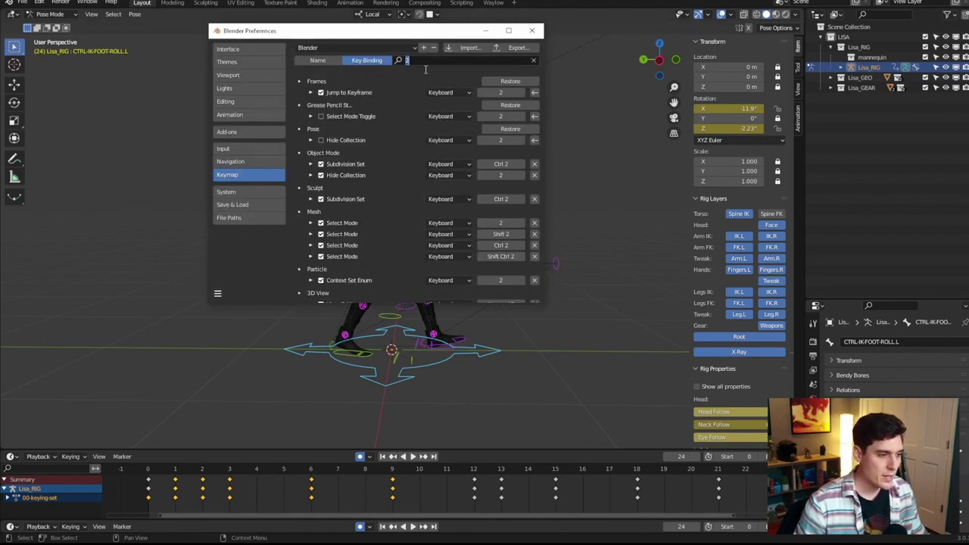
type("1")
left_click(321, 116)
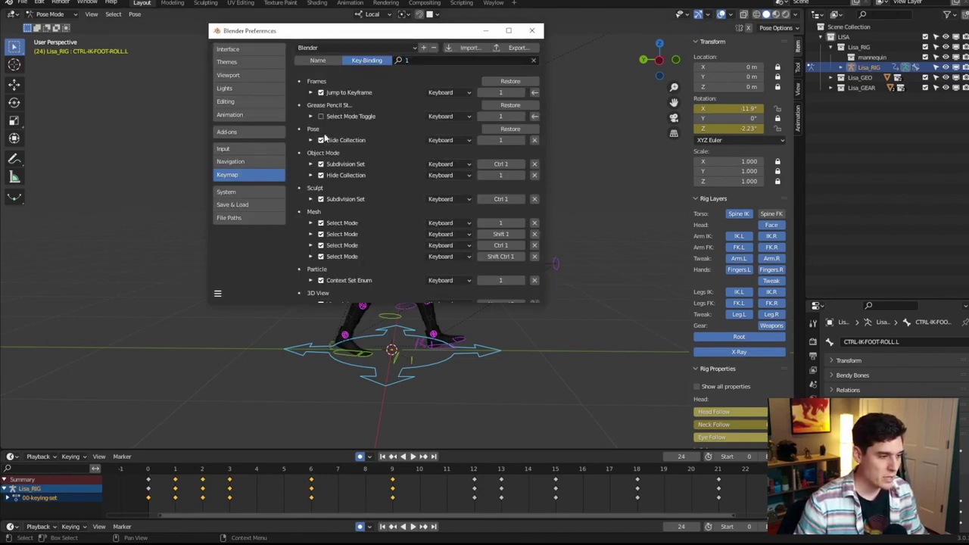
left_click(486, 30)
- Test the 1 and 2 shortcuts by jumping back and forth between the character's keyframes, ending on frame 9
key("2")
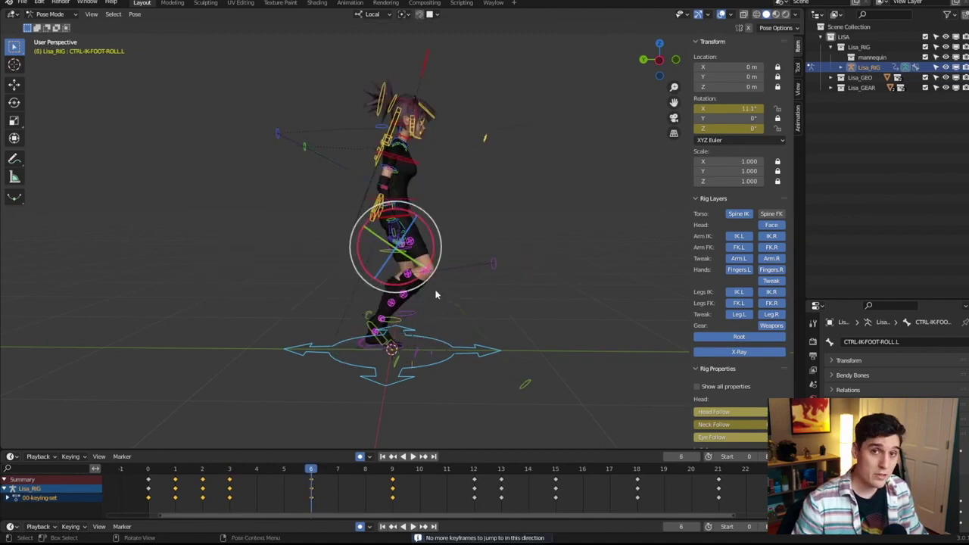
key("1")
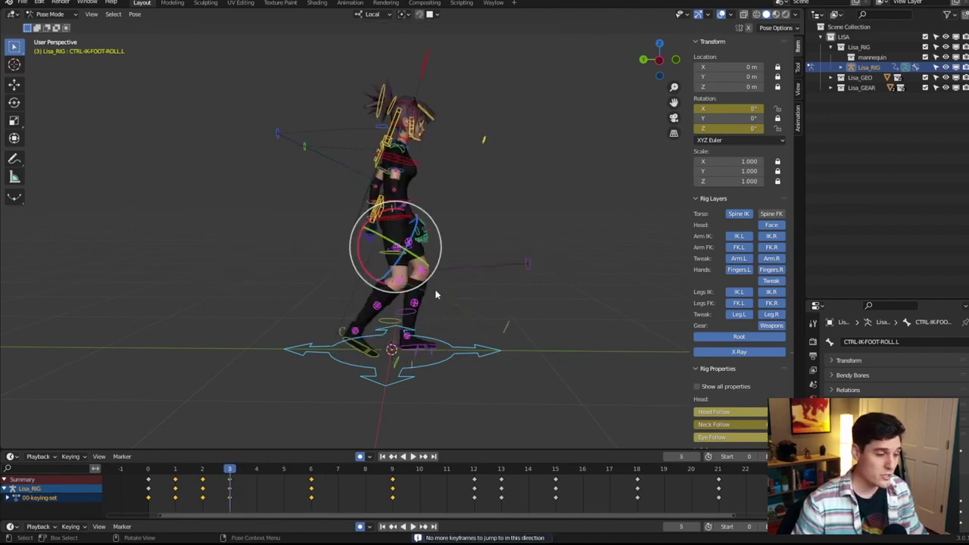
key("2")
key("2")
key("2")
key("2")
key("1")
key("1")
key("1")
key("1")
key("2")
key("2")
key("2")
key("2")
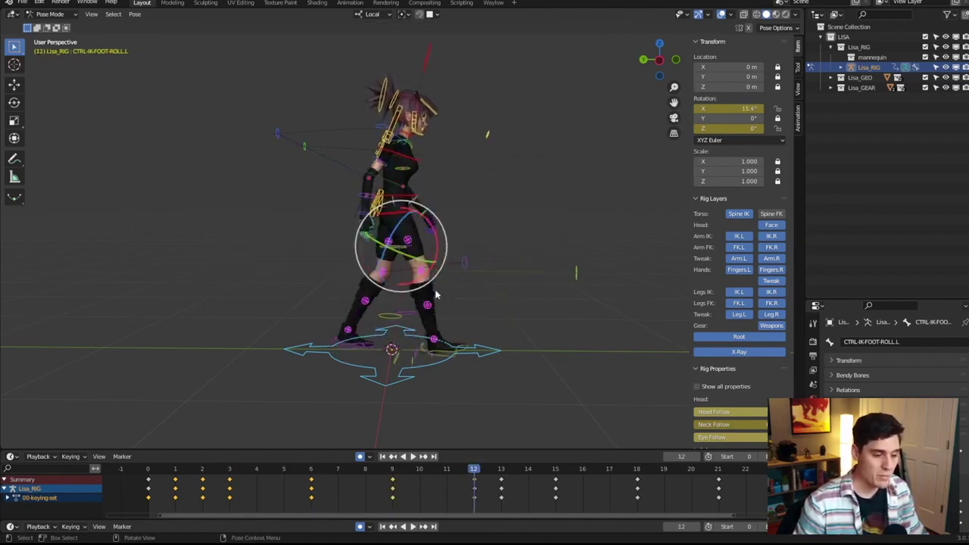
key("1")
key("1")
key("1")
key("1")
key("2")
key("2")
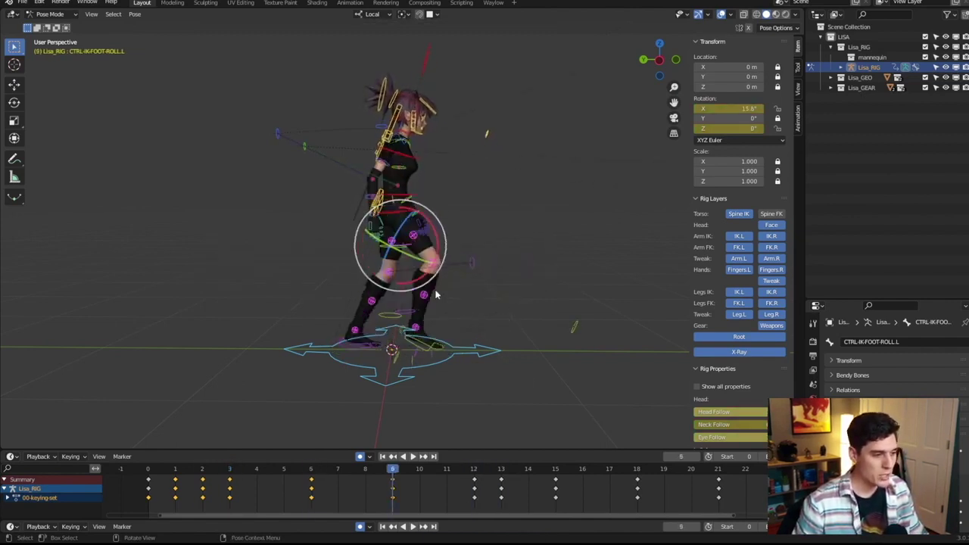
key("1")
key("2")
key("1")
key("1")
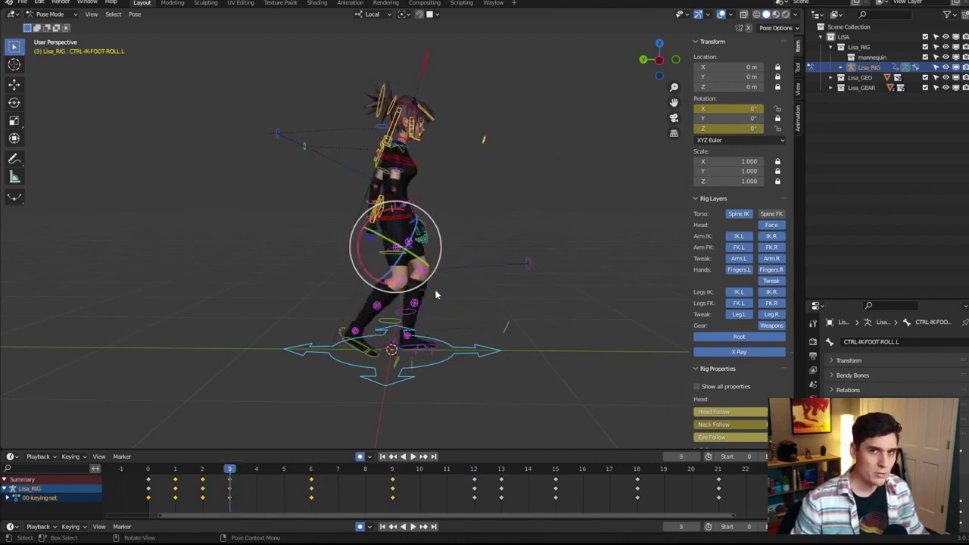
key("1")
key("2")
key("2")
key("2")
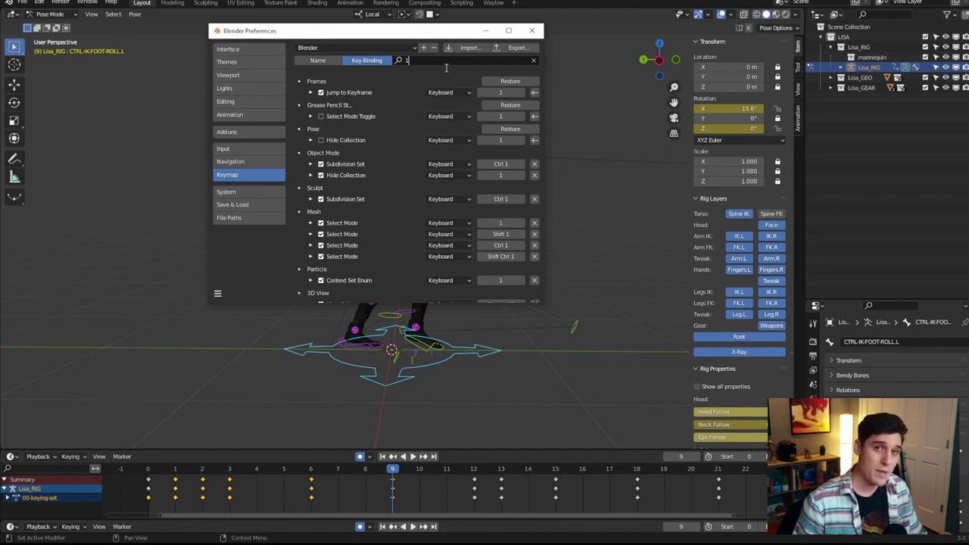
- Find the right arrow bindings in the keymap and reassign the Frames Frame Offset shortcut to the 2 key
left_click(471, 62)
key("BackSpace")
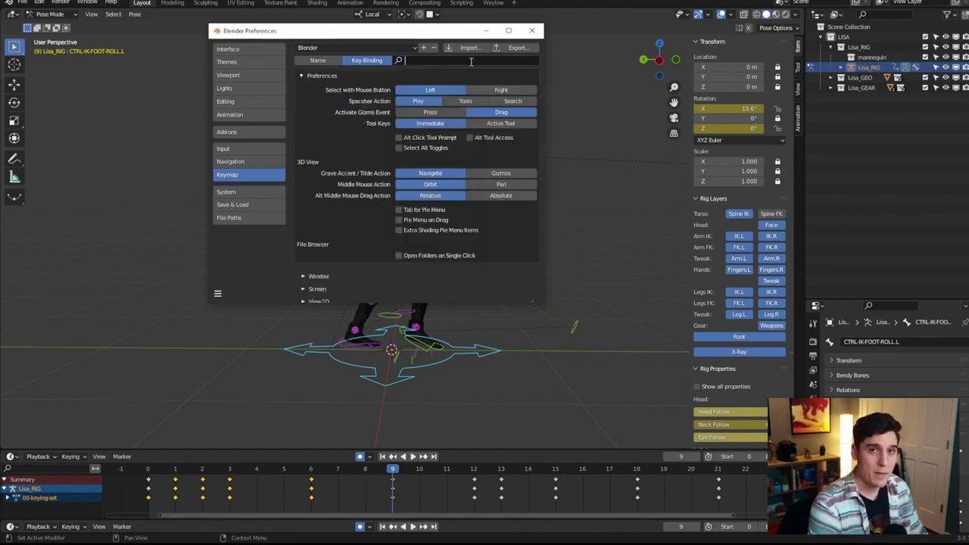
type("right arrow")
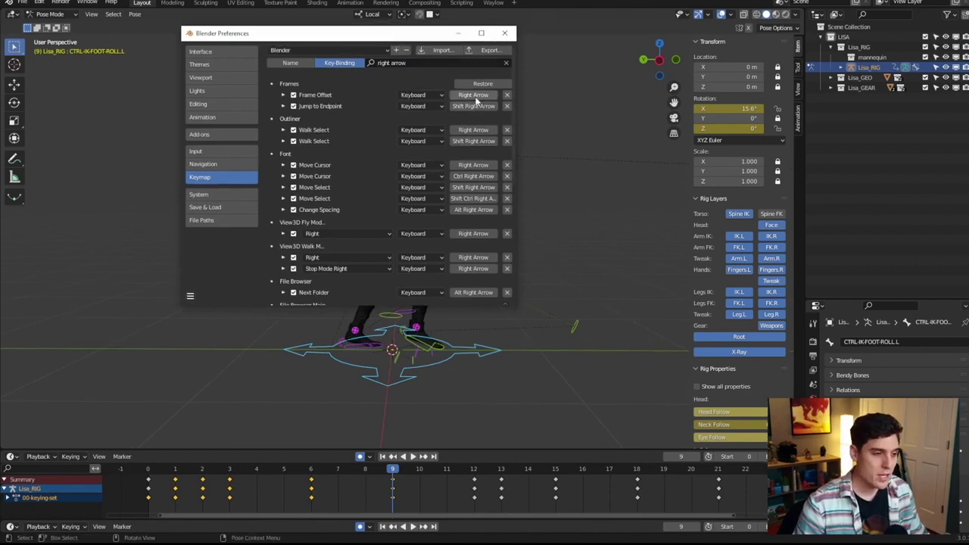
left_click(475, 96)
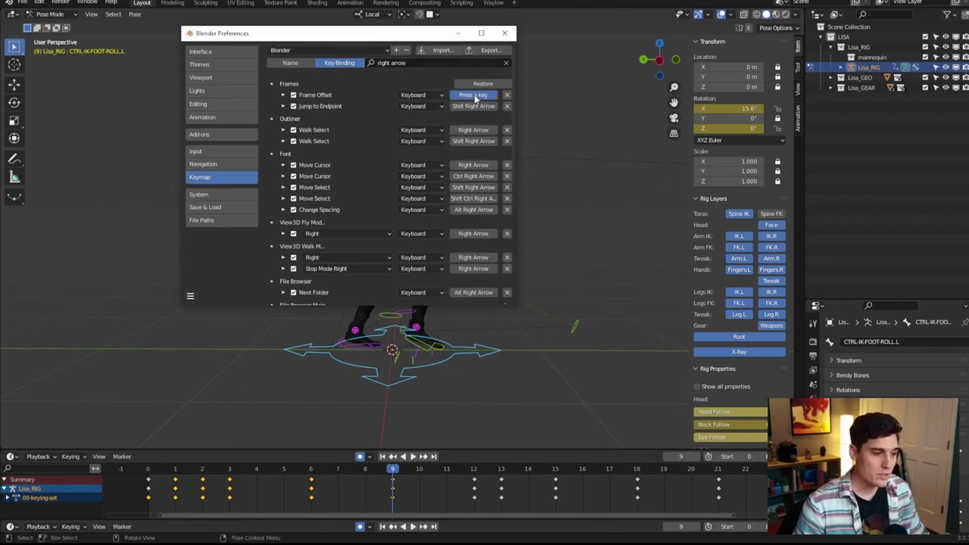
key("f")
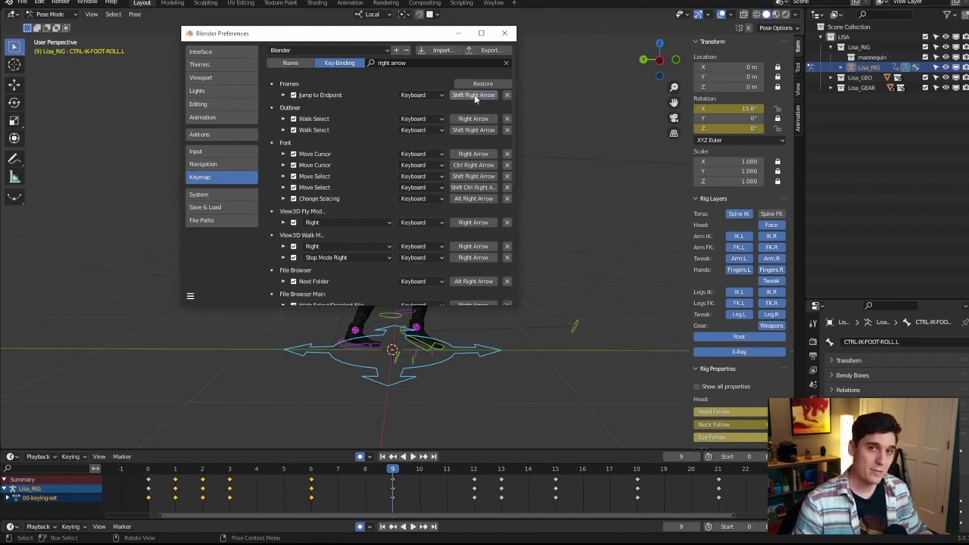
- Filter the keymap by 2 and add the Alt modifier to the Frames Frame Offset binding
left_click(424, 63)
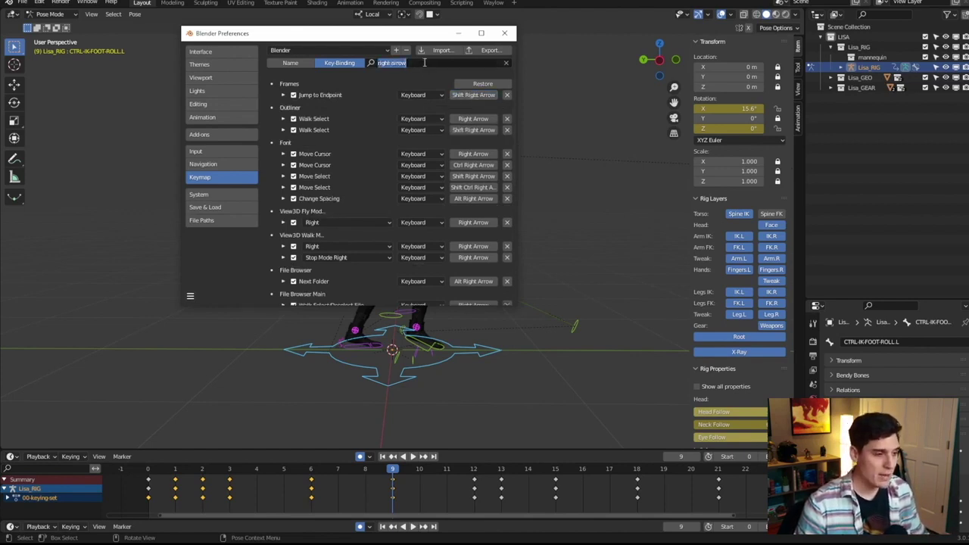
key("BackSpace")
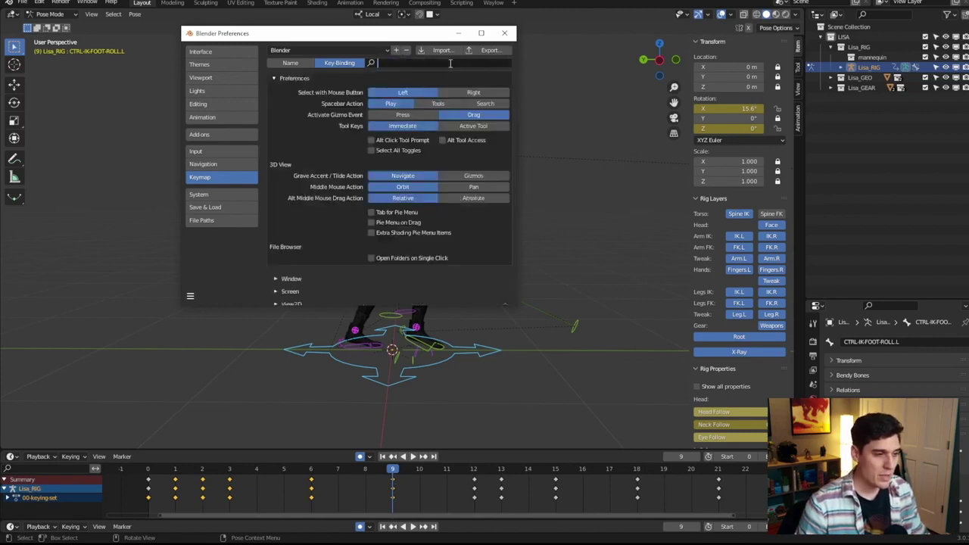
type("2")
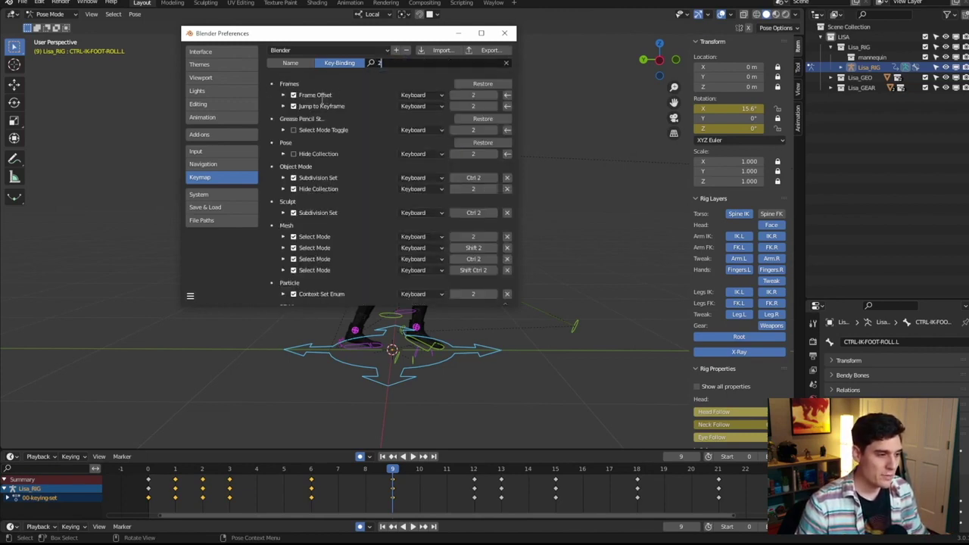
left_click(283, 96)
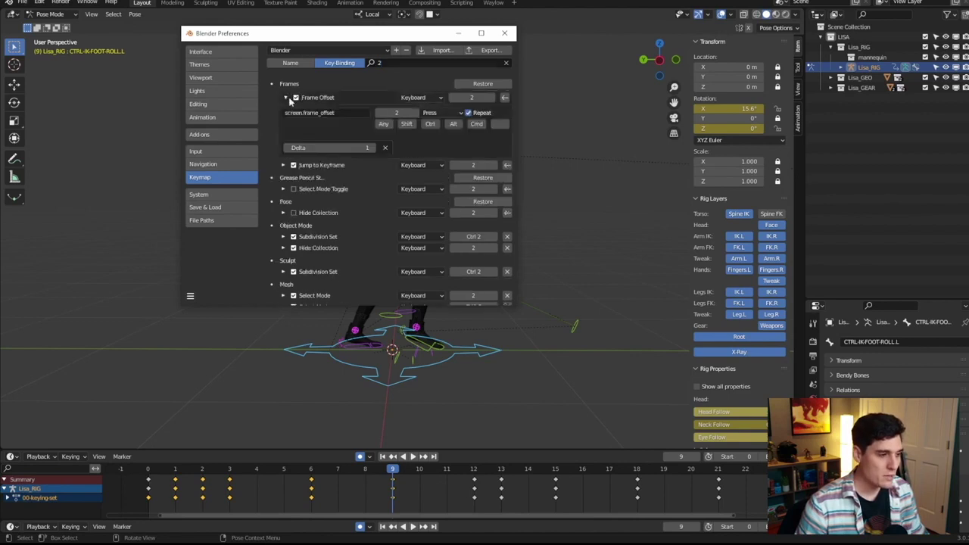
left_click(454, 124)
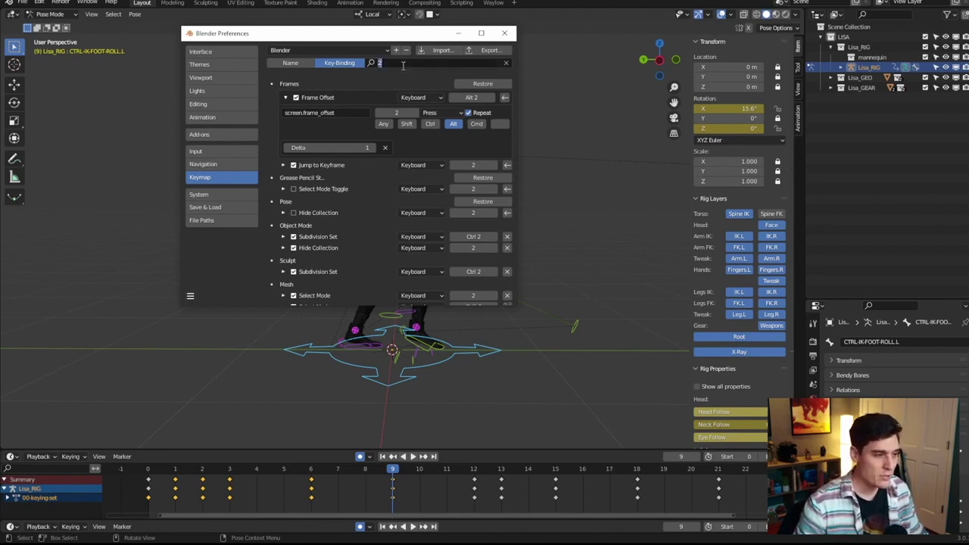
- Find the left arrow bindings in the keymap and reassign the Frames Frame Offset shortcut to the 1 key
left_click(506, 63)
left_click(448, 62)
type("left arrow")
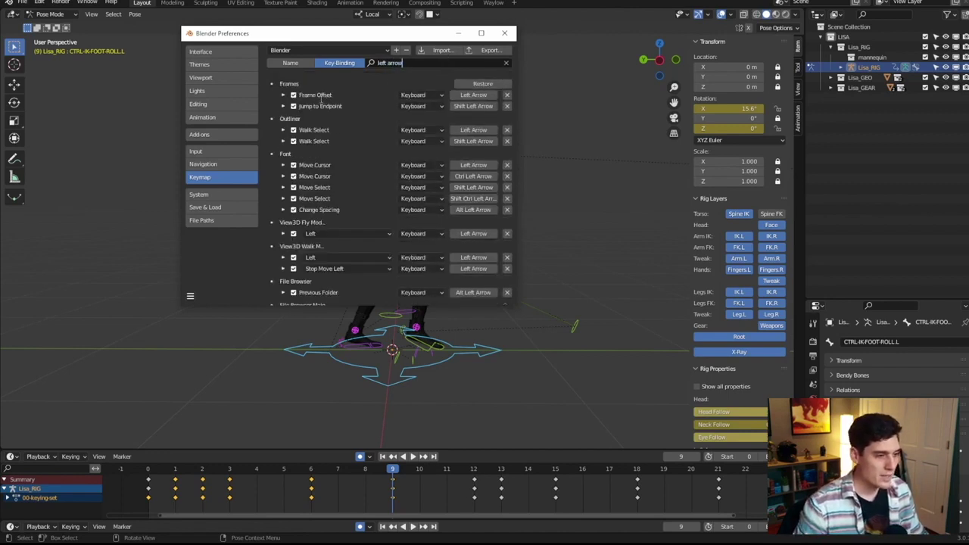
left_click(474, 97)
left_click(475, 97)
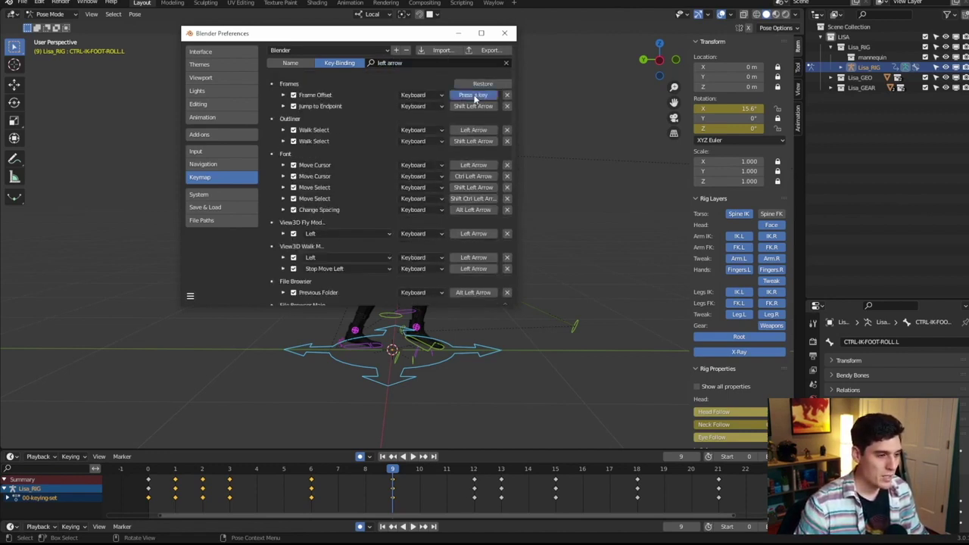
key("1")
- Filter the keymap by 1, add the Alt modifier to the Frames Frame Offset binding, and put the preferences away
left_click(505, 64)
left_click(424, 62)
type("1")
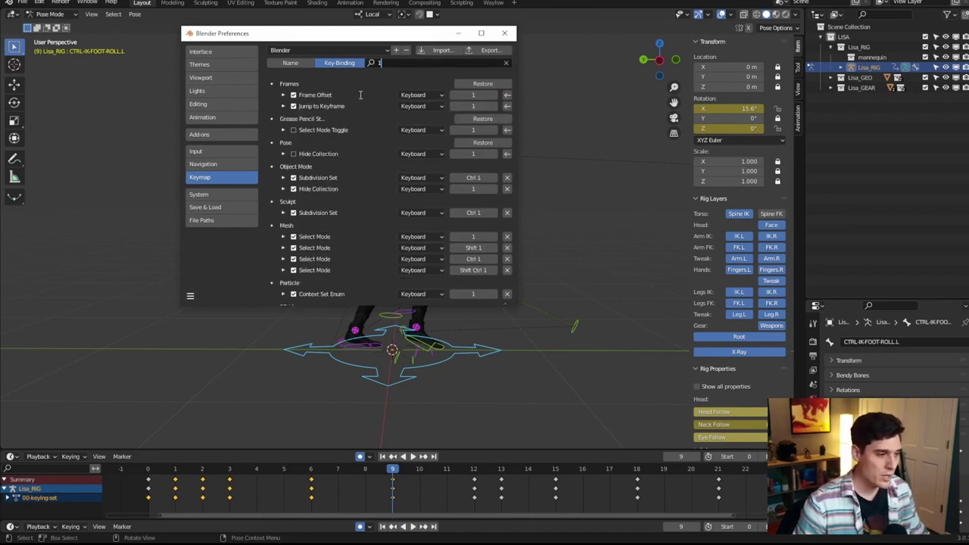
left_click(285, 95)
left_click(284, 95)
left_click(453, 123)
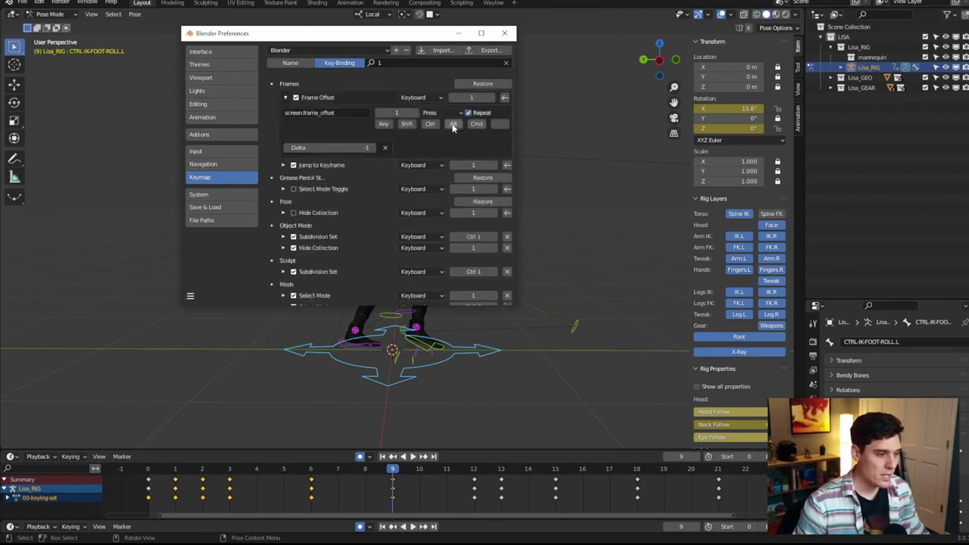
left_click(454, 38)
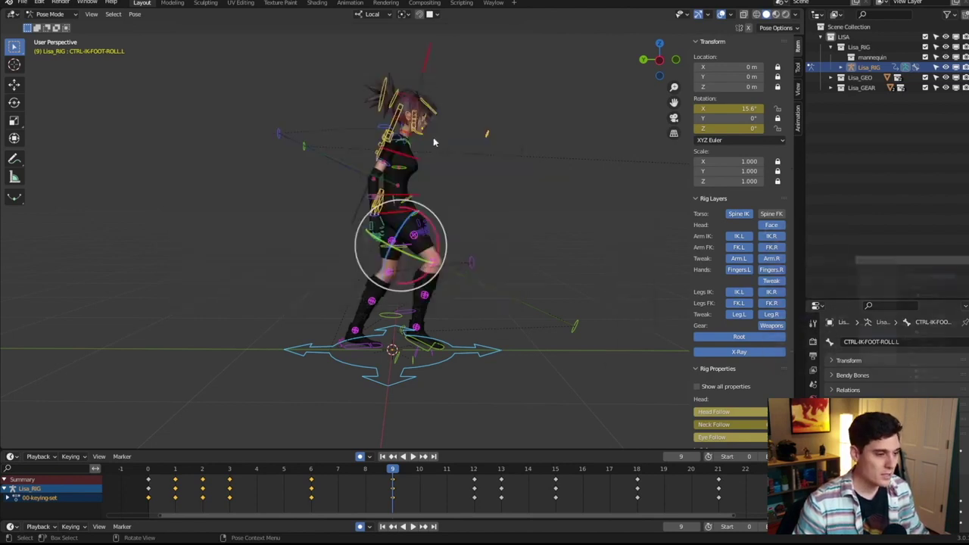
- Scrub through the animation frame by frame over the viewport, forward to frame 19 and back to frame 2
key("alt")
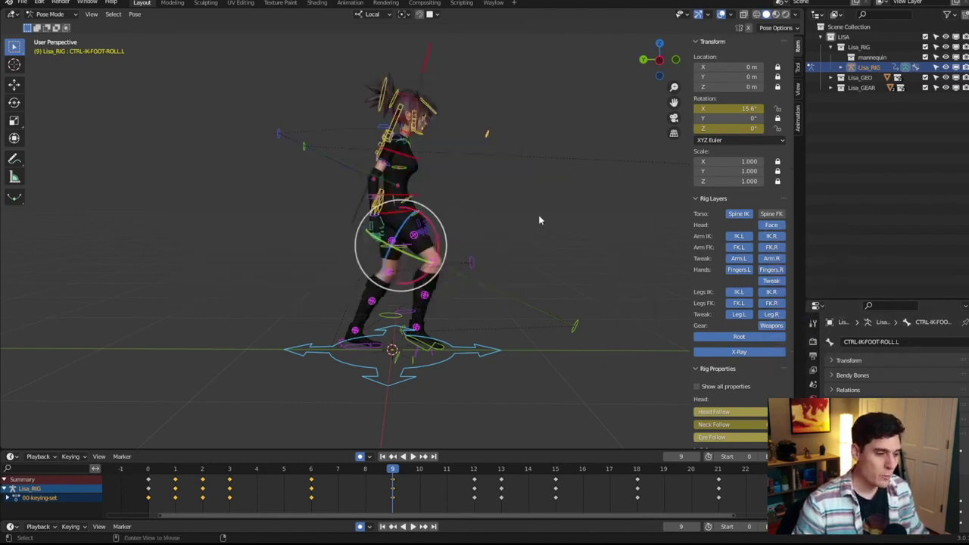
scroll(539, 220, "down", 6, "alt")
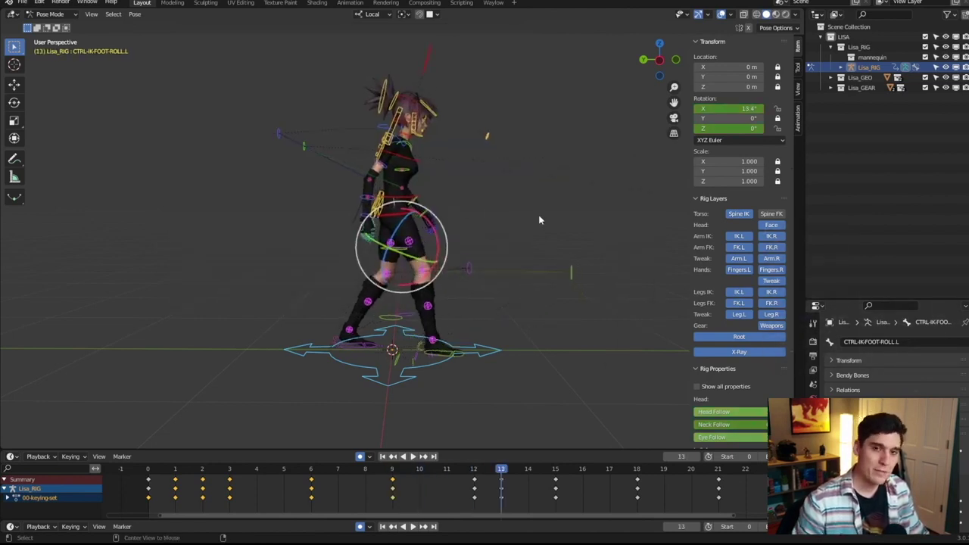
scroll(539, 220, "down", 4, "alt")
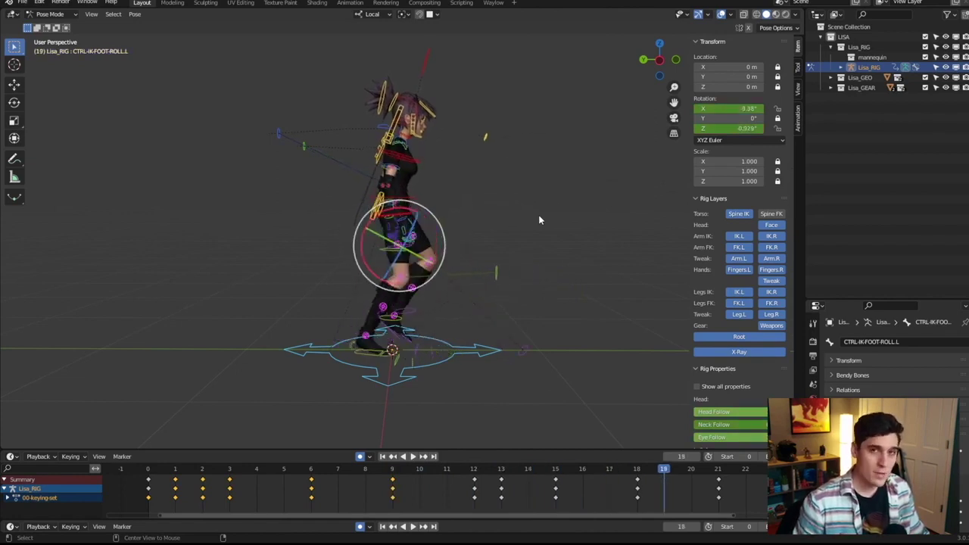
scroll(539, 220, "up", 11, "alt")
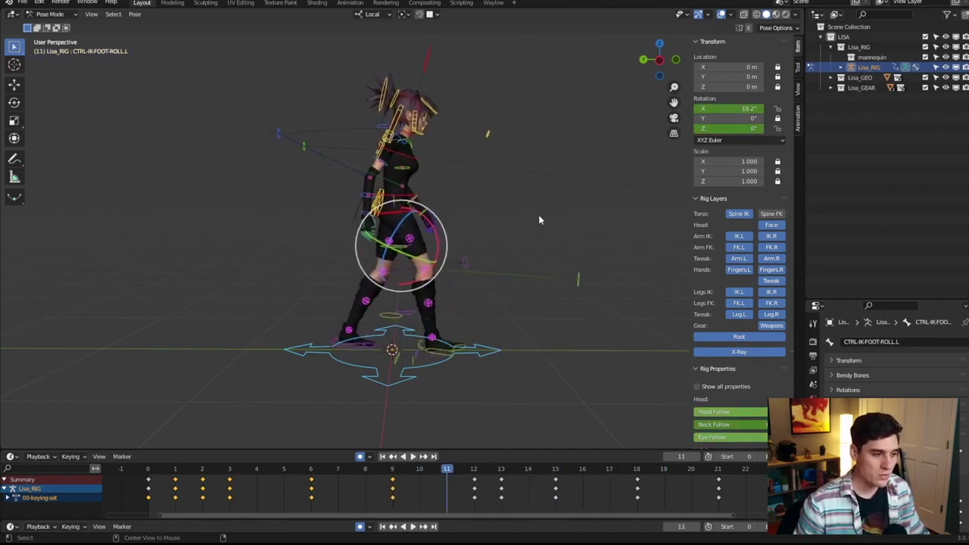
scroll(539, 220, "up", 5, "alt")
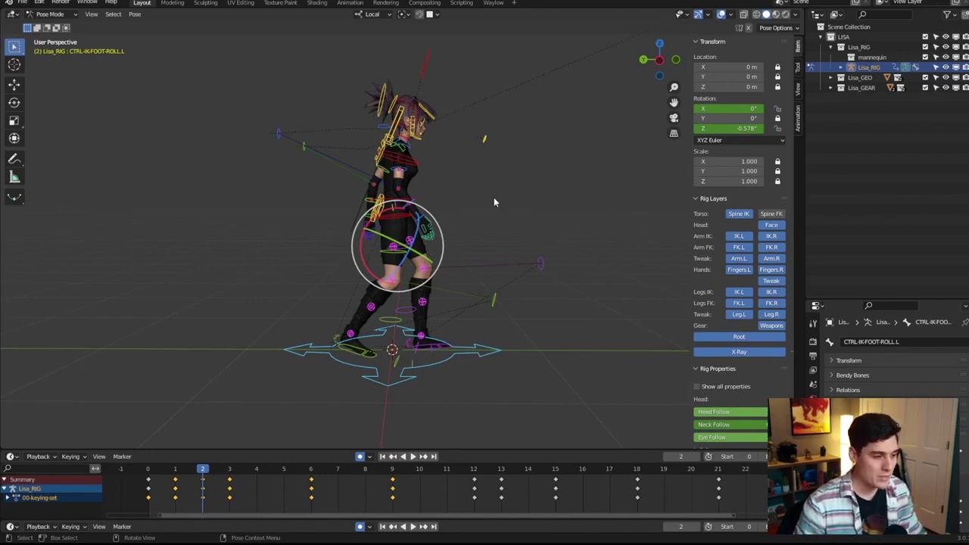
- Select the character's torso control and try the Move tool before switching to the Rotate tool
middle_click_drag(493, 203, 474, 192)
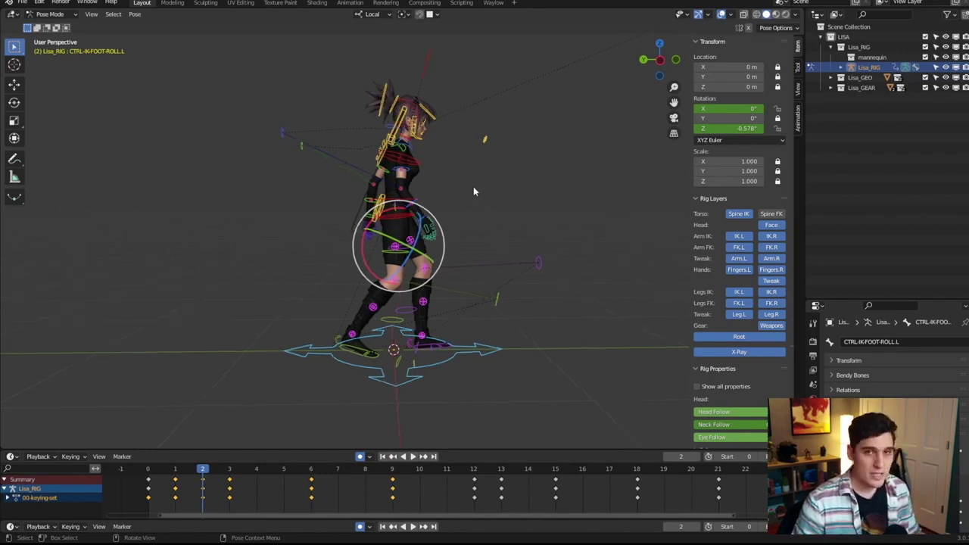
left_click(14, 86)
key("ctrl+z")
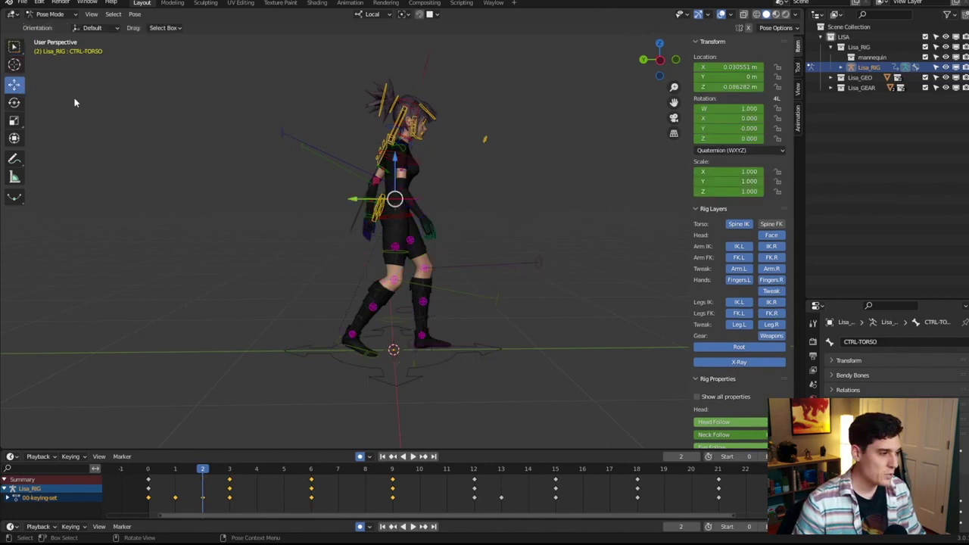
left_click(14, 103)
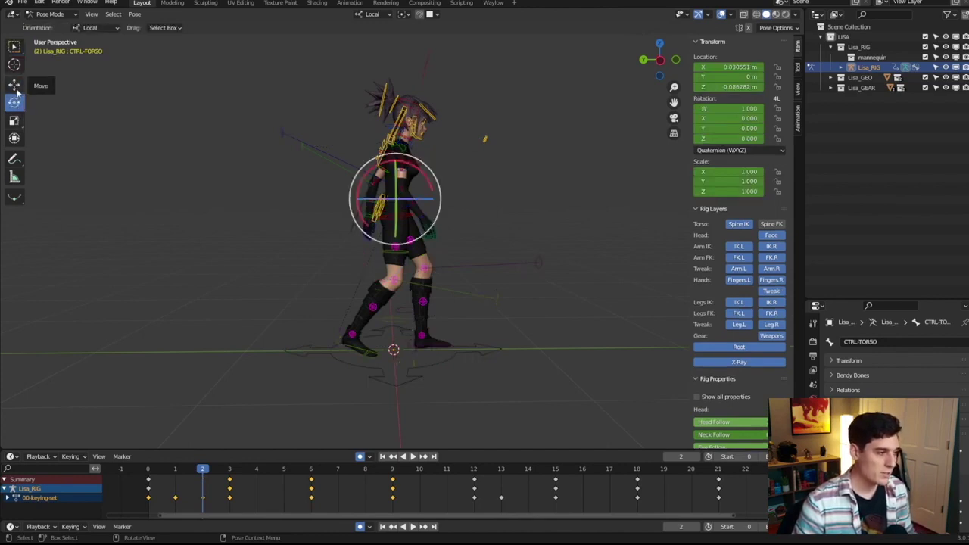
- Try the Move and Rotate gizmos on the torso control, undoing each transform
left_click(15, 85)
left_click_drag(395, 158, 412, 164)
key("ctrl+z")
left_click(15, 103)
key("ctrl+z")
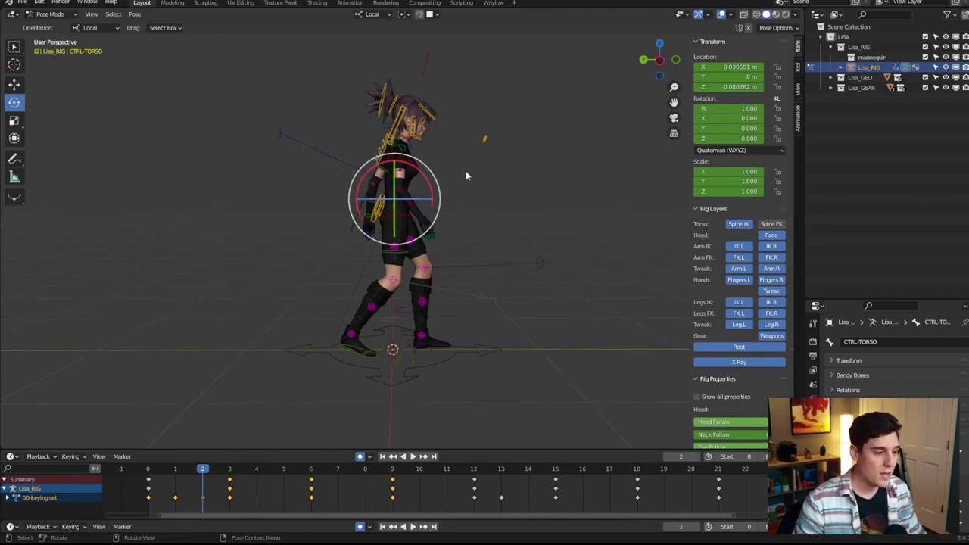
- Jump ahead to the keyframe on frame 6 and step back to frame 5, alternating between the Move and Rotate tools through the tool pop-up
key("Up")
key("Up")
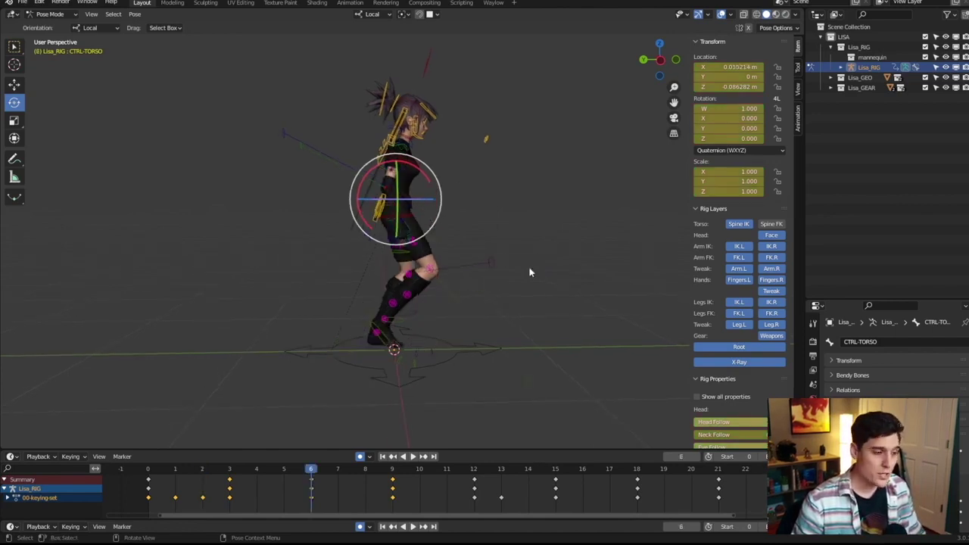
key("shift+space")
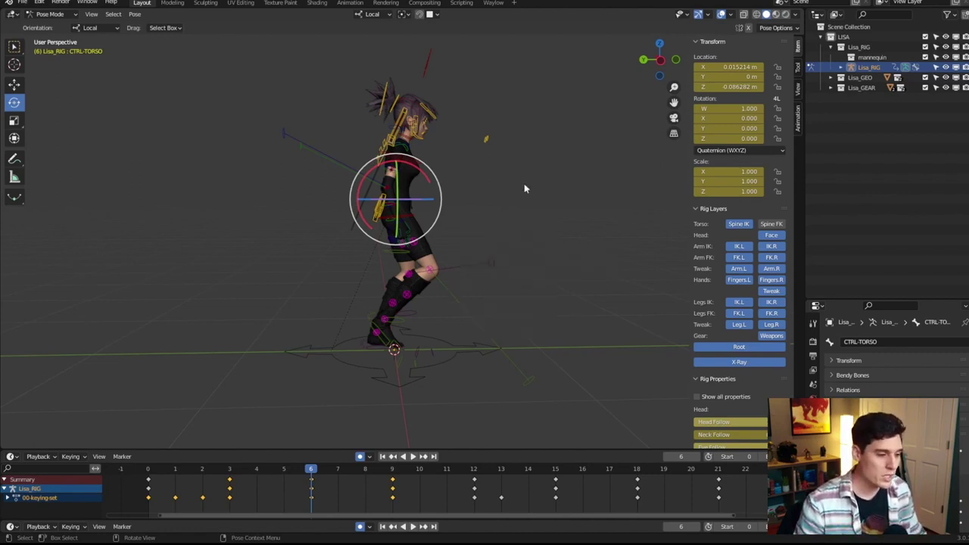
key("shift+space")
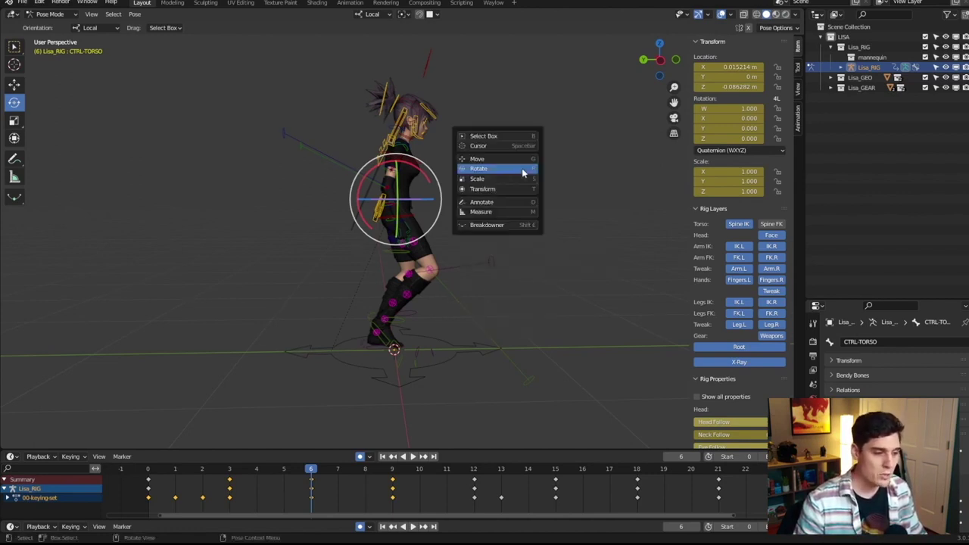
key("Left")
key("Left")
key("shift+space")
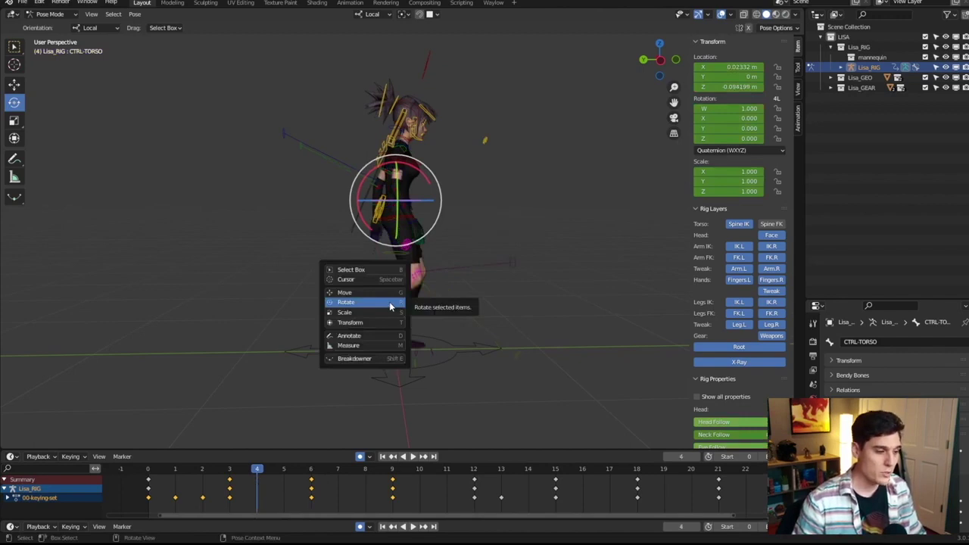
key("g")
key("Right")
key("shift+space")
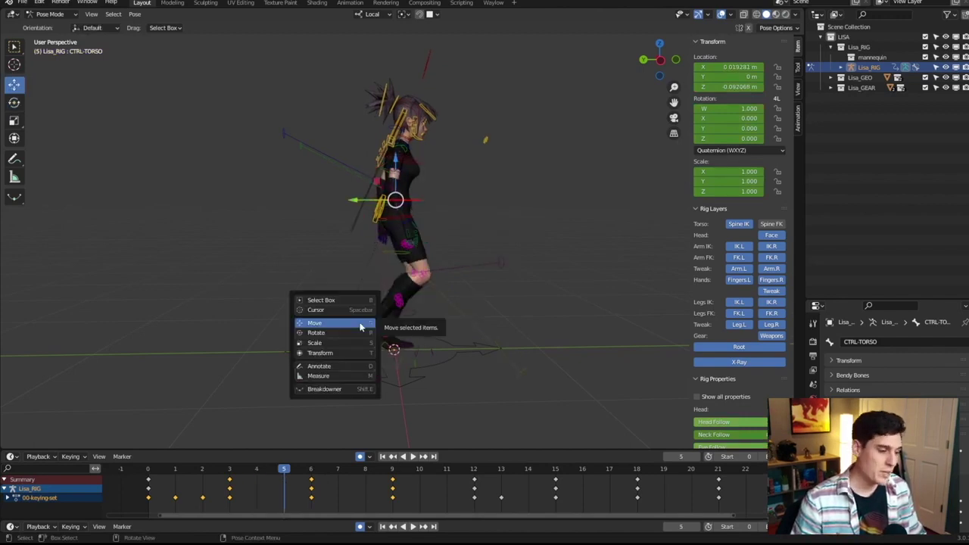
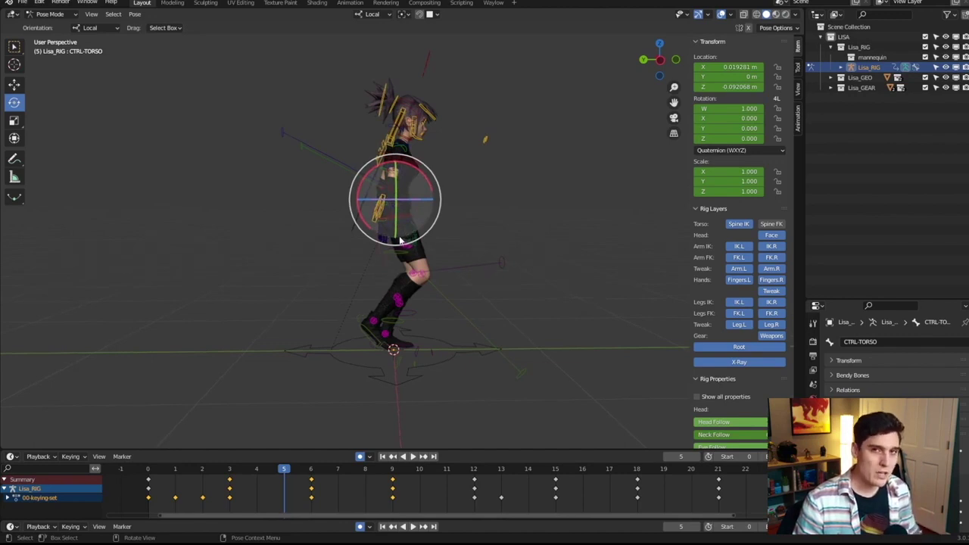
- Play back the animation, choosing the Rotate tool from the tool pop-up during playback, and scrub the stopped timeline to frame 1
key("space")
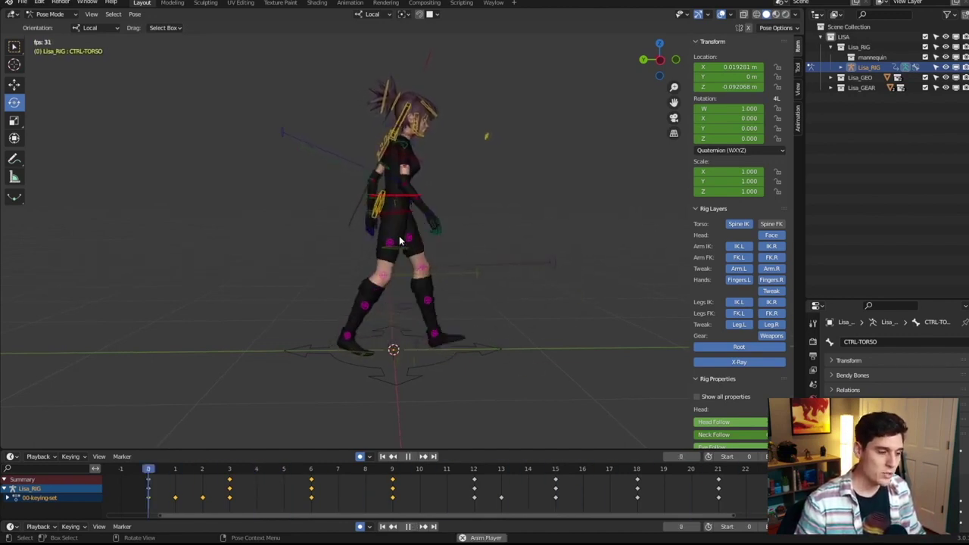
key("space")
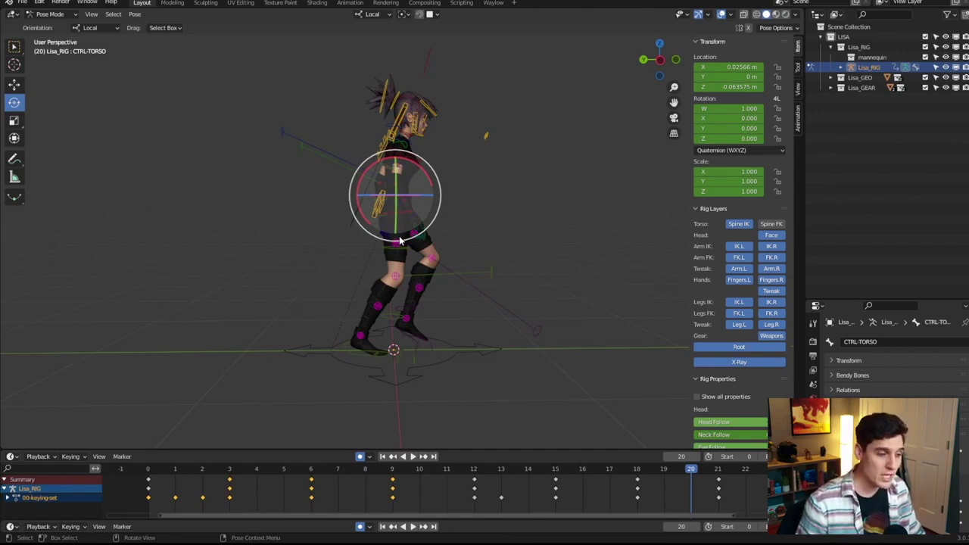
key("space")
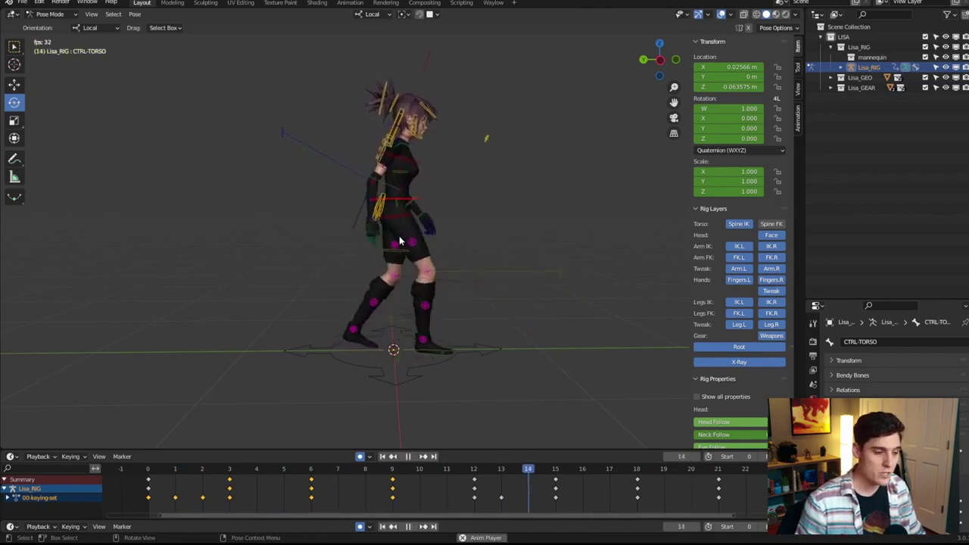
key("shift+space")
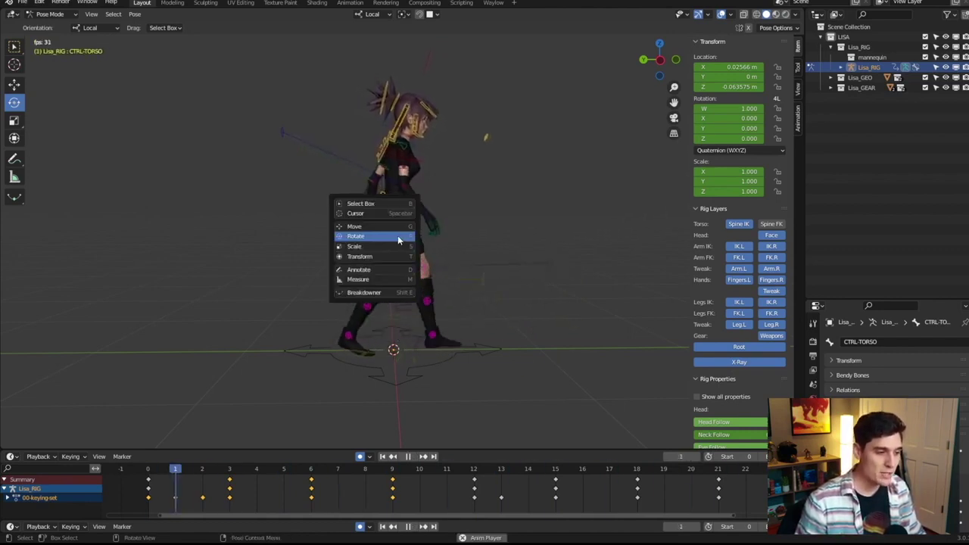
left_click(399, 236)
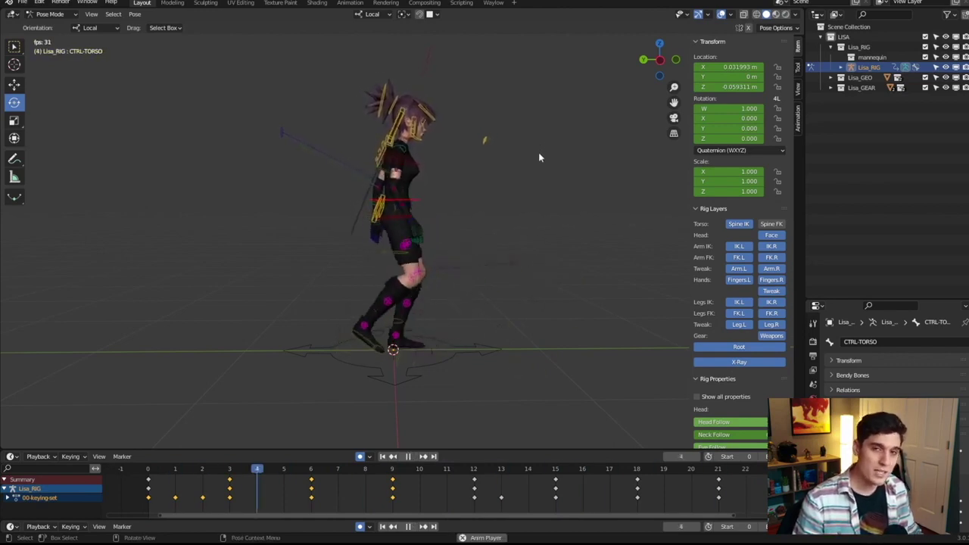
left_click(409, 528)
left_click_drag(374, 470, 175, 451)
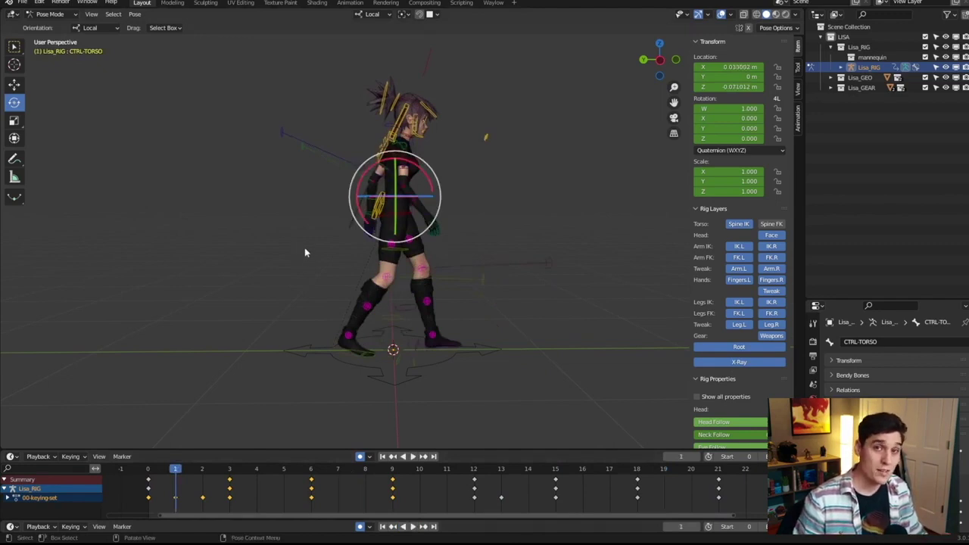
- Assign W as the shortcut for the Move tool and switch to Move with it
middle_click_drag(182, 183, 192, 184)
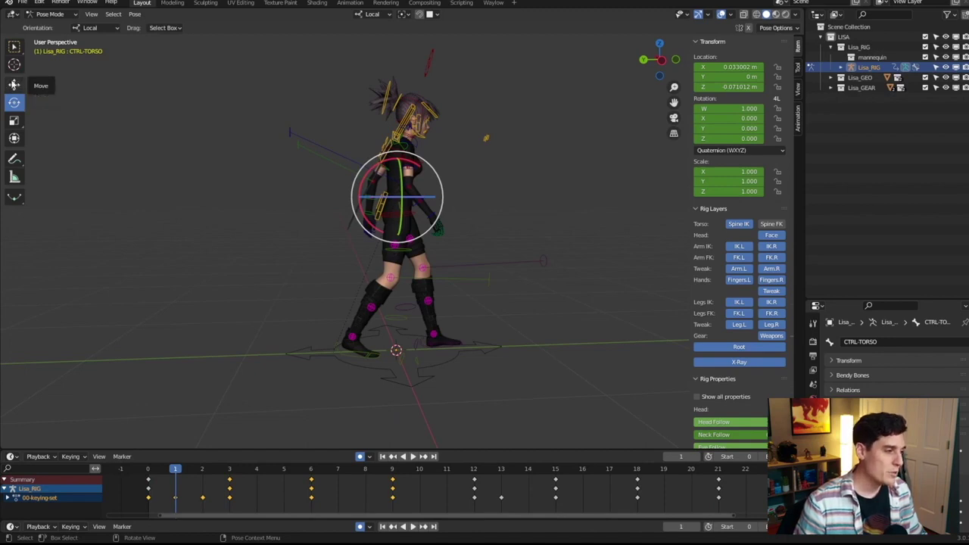
right_click(16, 85)
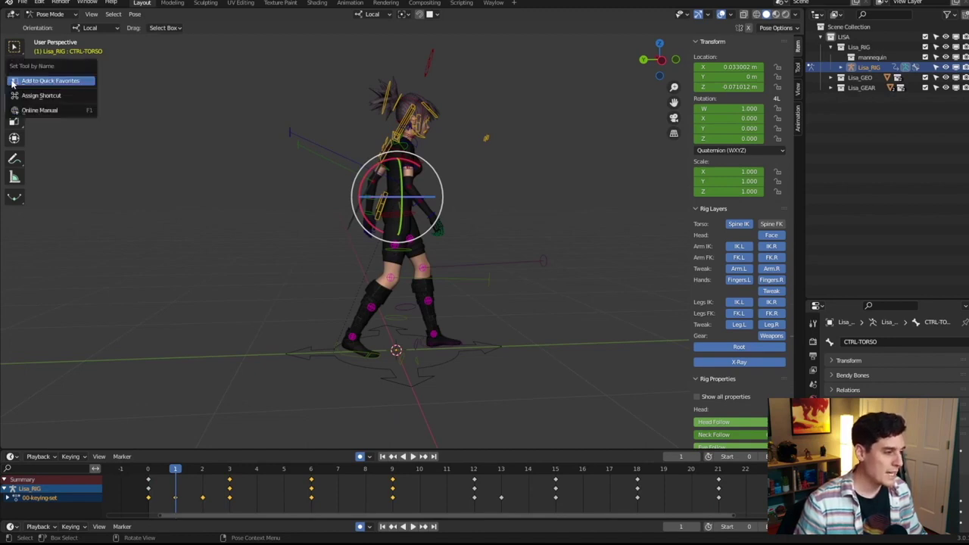
left_click(52, 96)
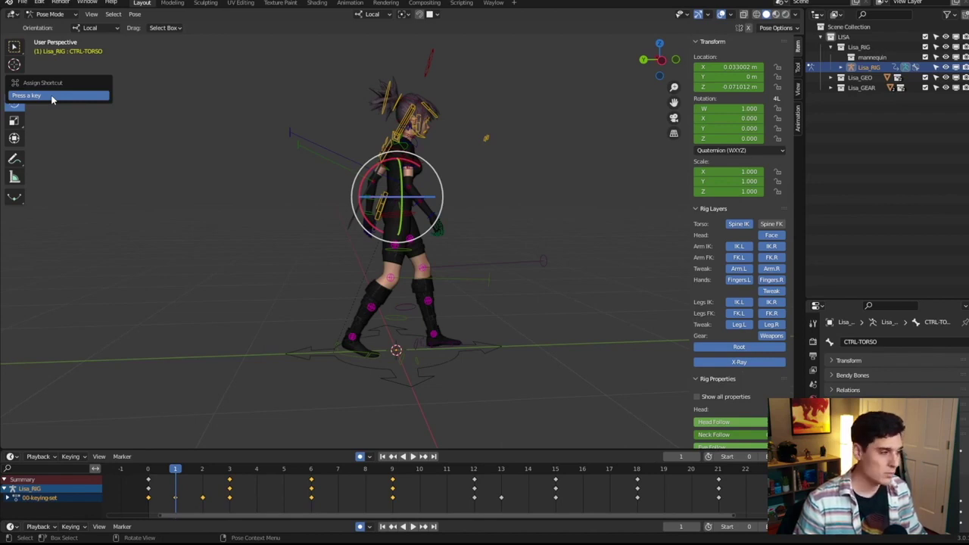
key("w")
middle_click_drag(239, 129, 236, 124)
key("w")
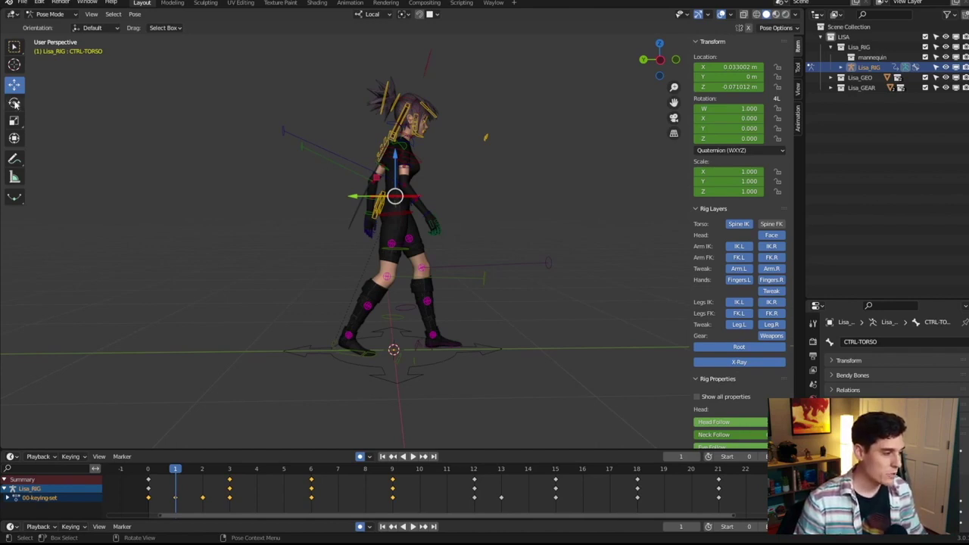
- Assign E as the shortcut for the Rotate tool and switch to Rotate with it
right_click(13, 104)
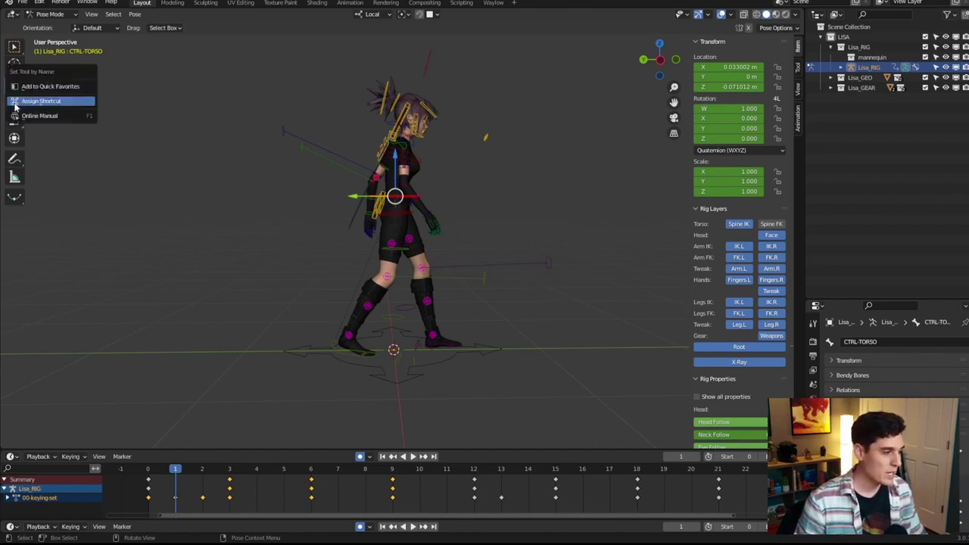
left_click(59, 104)
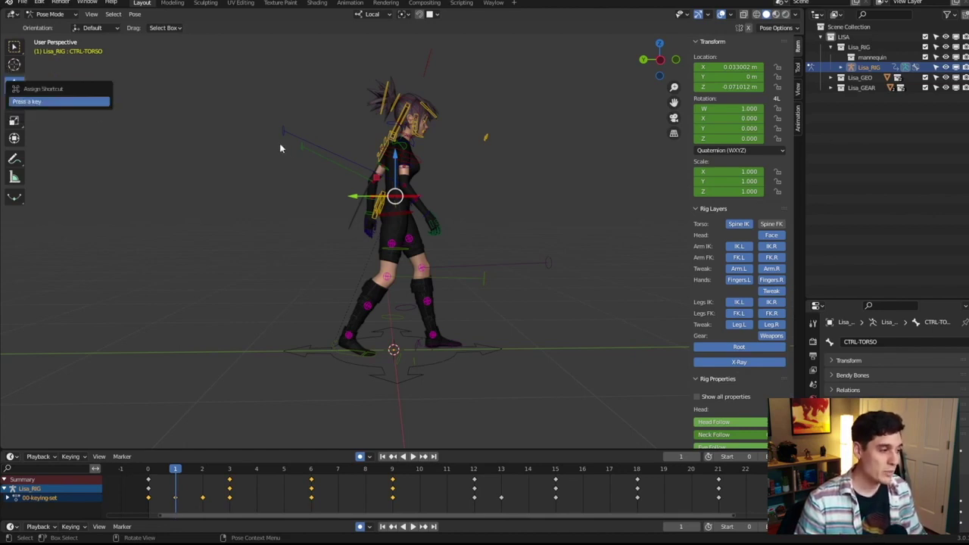
key("Escape")
middle_click_drag(363, 146, 366, 148)
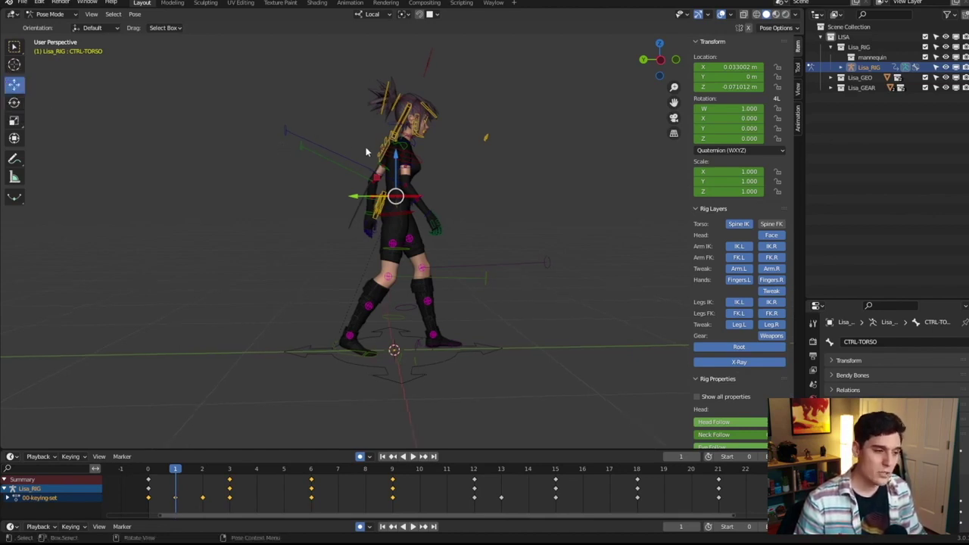
key("e")
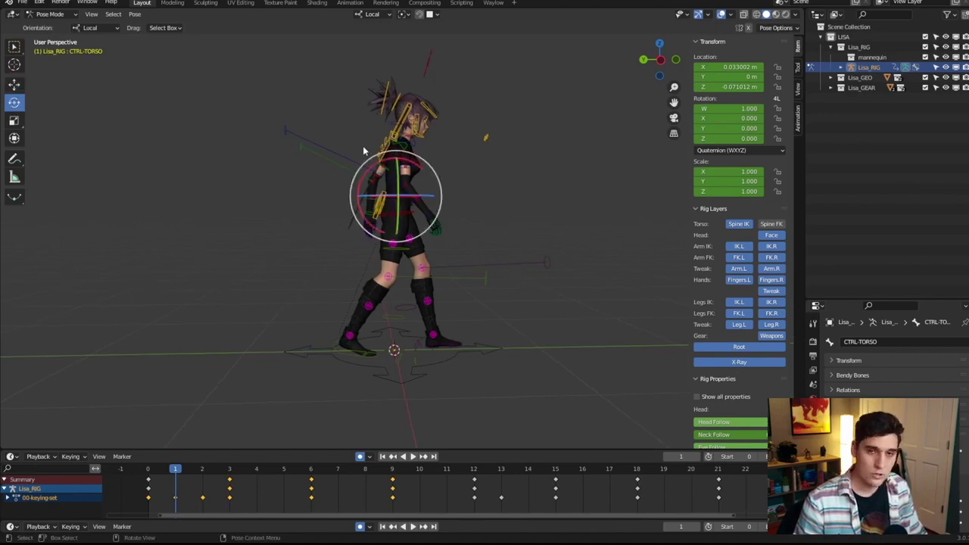
- Alternate between Move and Rotate with the new shortcuts, shifting the torso control and rotating it about -18° around its local X axis
key("w")
mouse_move(355, 143)
middle_mouse_down()
mouse_move(401, 125)
mouse_move(415, 130)
mouse_move(359, 149)
middle_mouse_up()
scroll(420, 135, "up", 1)
key("e")
key("w")
left_click_drag(366, 145, 390, 149)
key("e")
middle_click_drag(348, 145, 350, 125, "shift")
key("w")
key("e")
left_click_drag(351, 128, 343, 135)
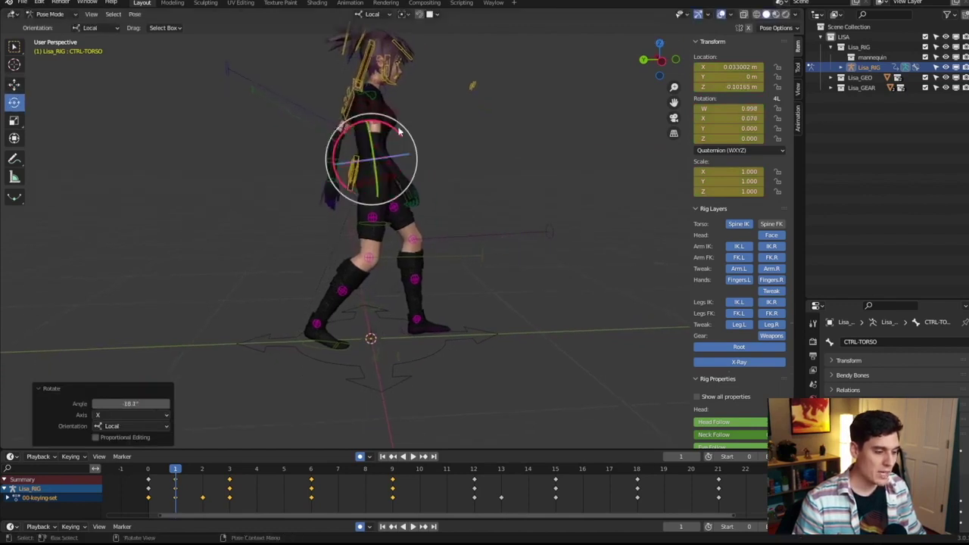
- Rotate the torso control again and move it about -0.027 m along its local Z axis, swapping tools with W and E
middle_click_drag(370, 130, 359, 126, "shift")
key("w")
key("e")
left_click_drag(371, 121, 366, 124)
key("w")
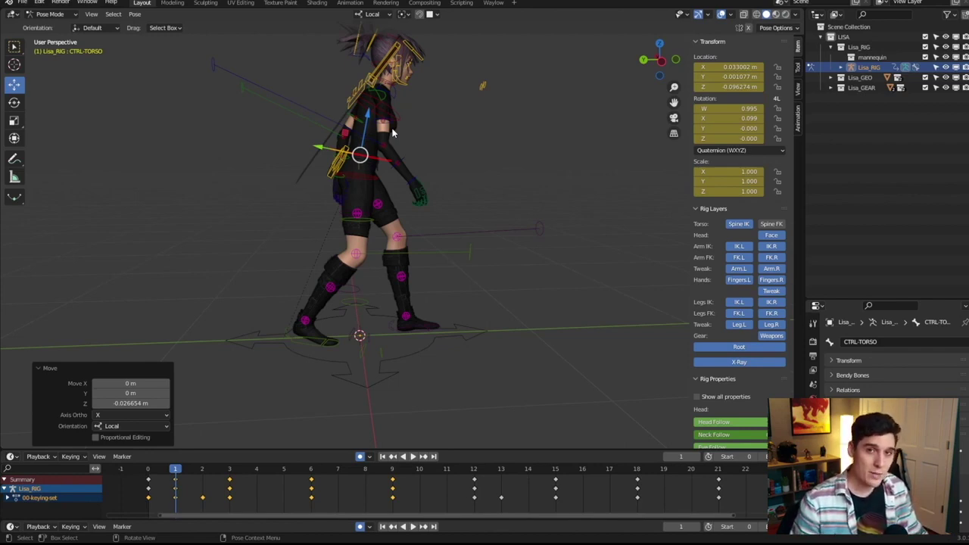
middle_click_drag(392, 133, 395, 137)
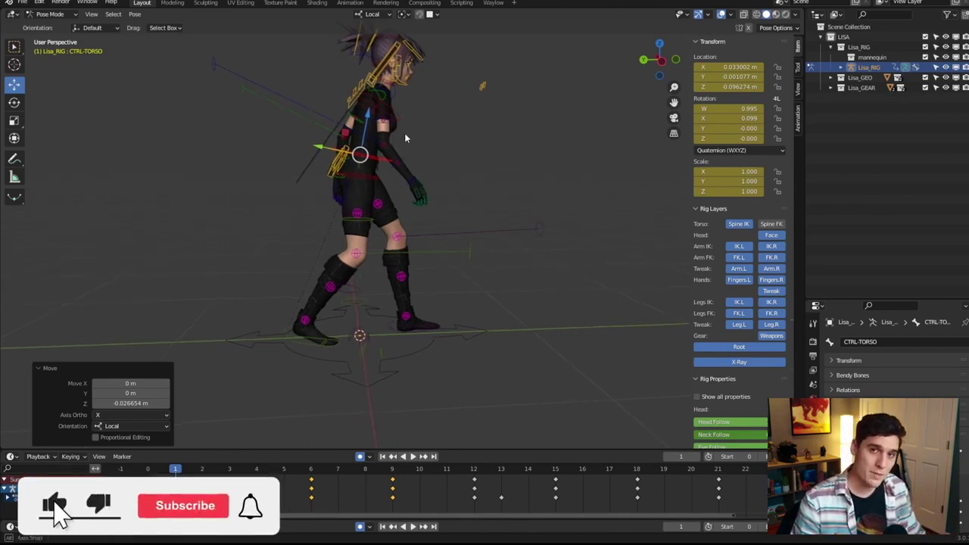
middle_click_drag(405, 134, 446, 158)
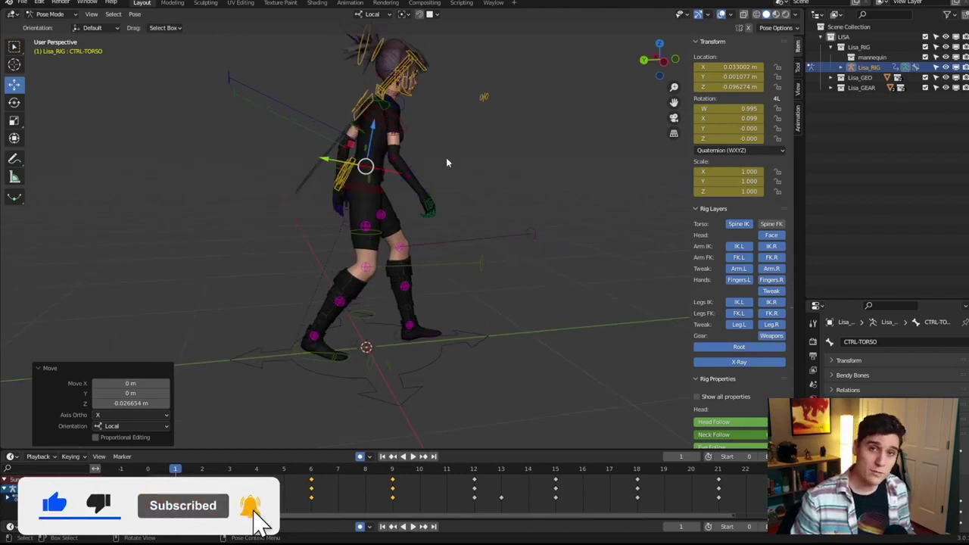